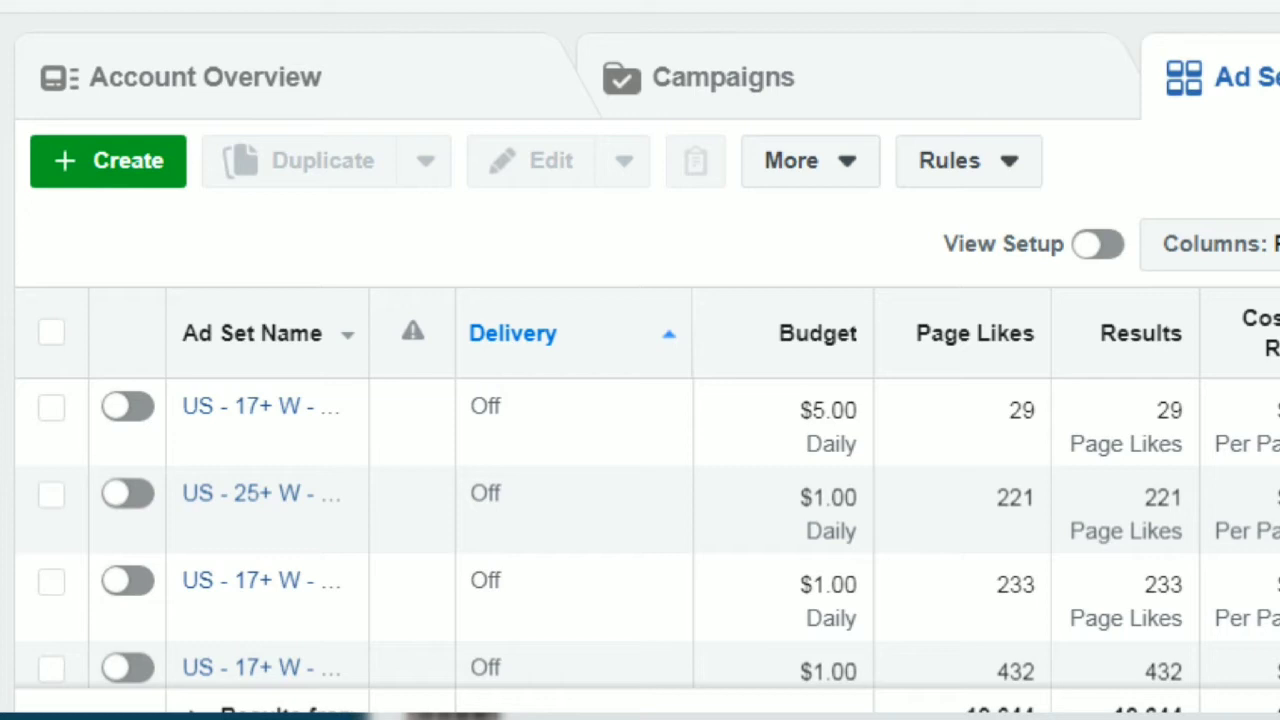
Widen the Ad Set Name column so more of each ad set's name is readable
{"action": "mouse_move", "coordinate": [720, 502]}
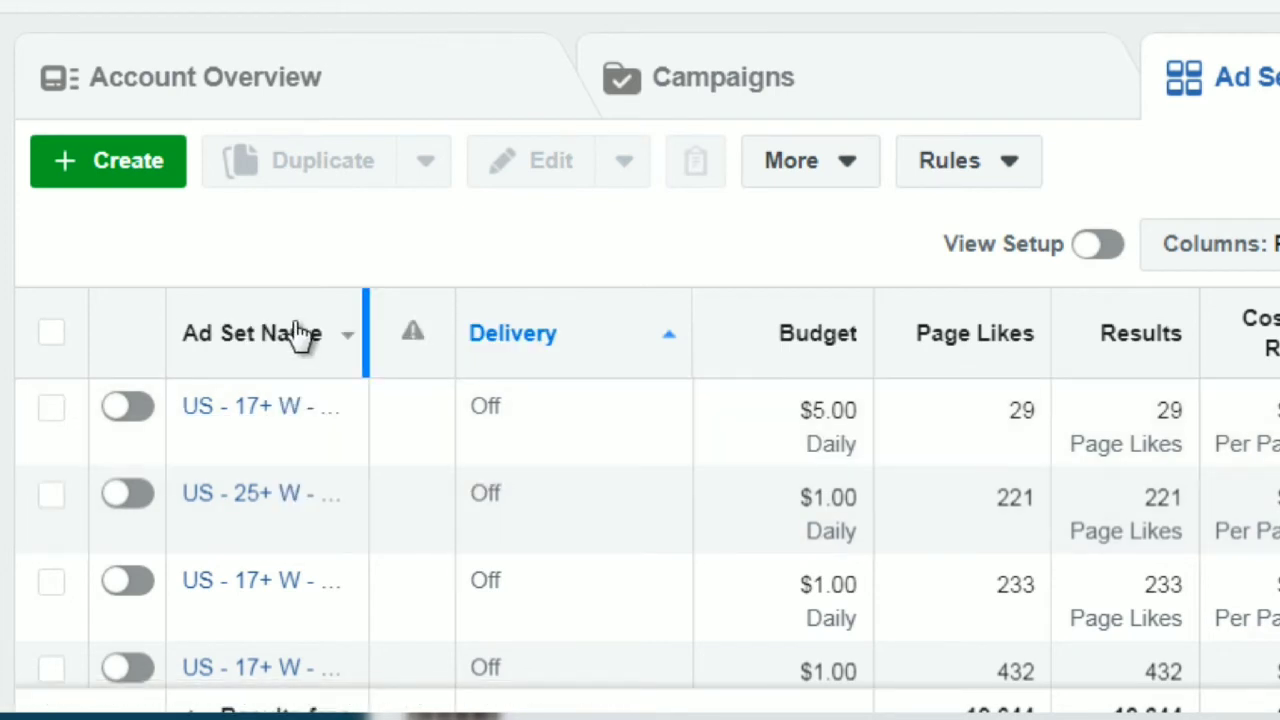
{"action": "left_click_drag", "start_coordinate": [363, 326], "coordinate": [407, 333]}
{"action": "left_click", "coordinate": [400, 340]}
{"action": "left_click", "coordinate": [415, 333]}
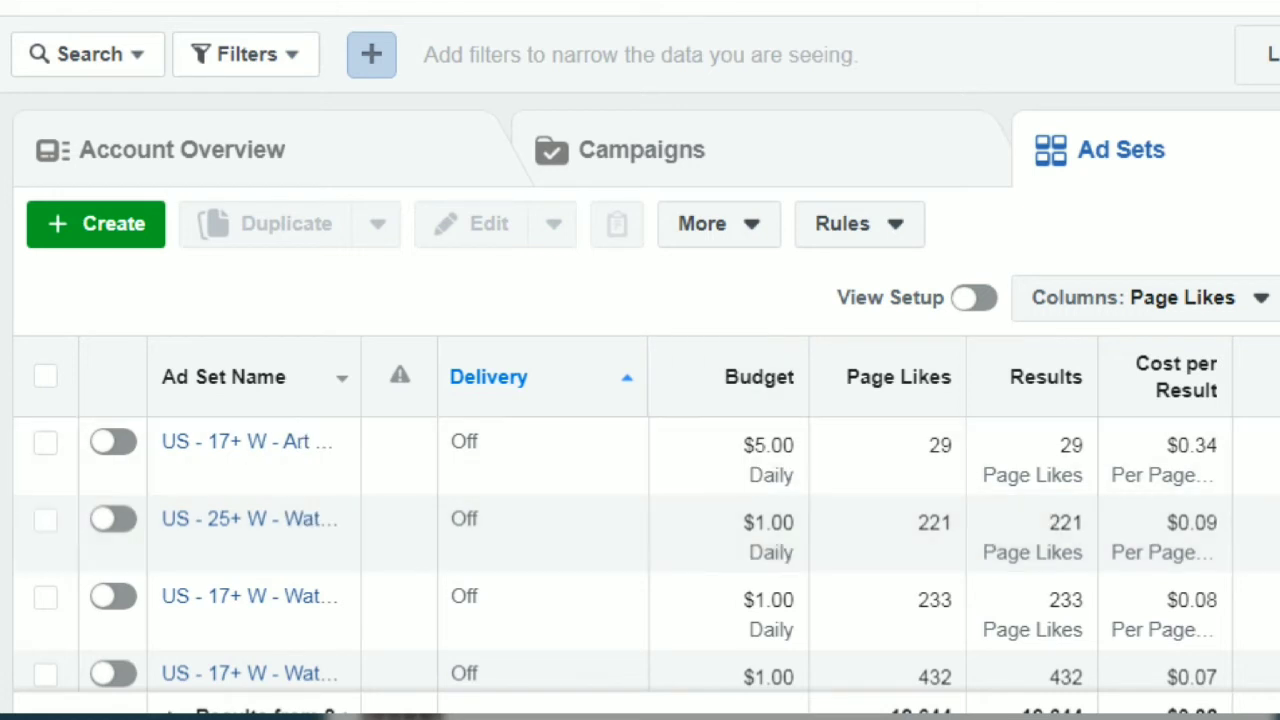
Compare budget, page likes and cost per result across the US, Asia, Philippines and 3rd-W ad sets
{"action": "scroll", "coordinate": [640, 550], "scroll_direction": "down", "scroll_amount": 3}
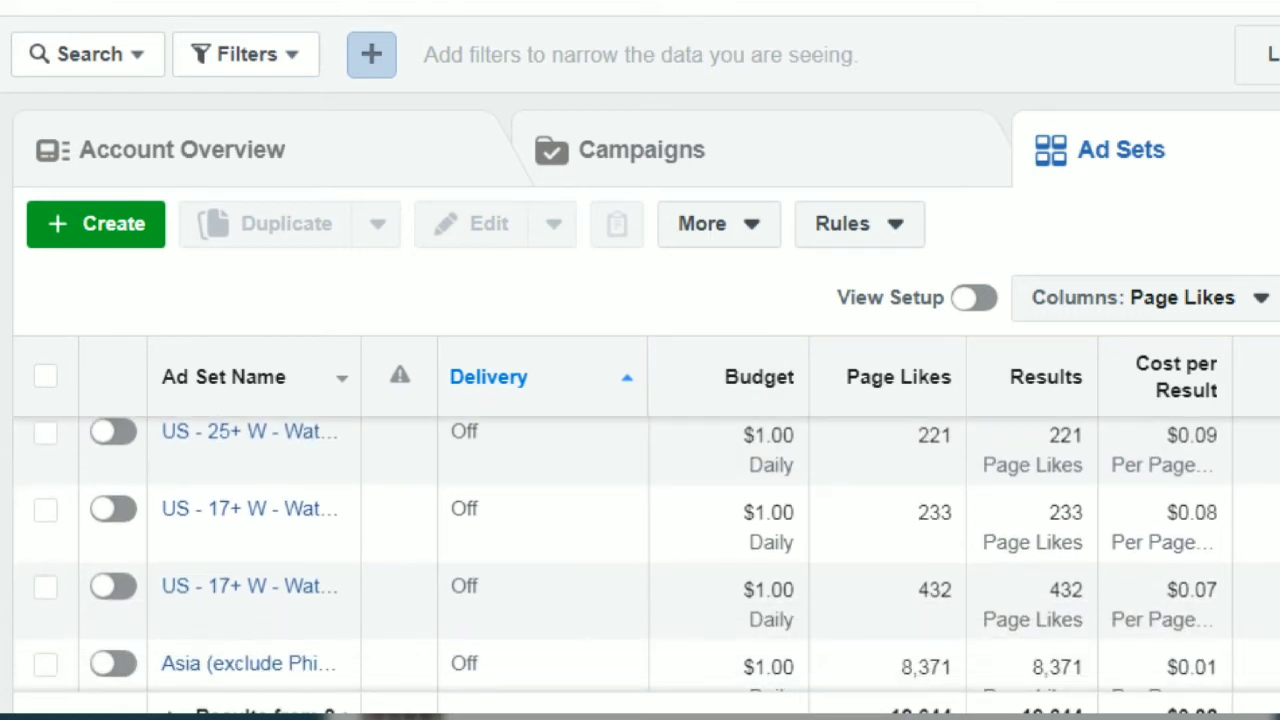
{"action": "scroll", "coordinate": [640, 554], "scroll_direction": "up", "scroll_amount": 1}
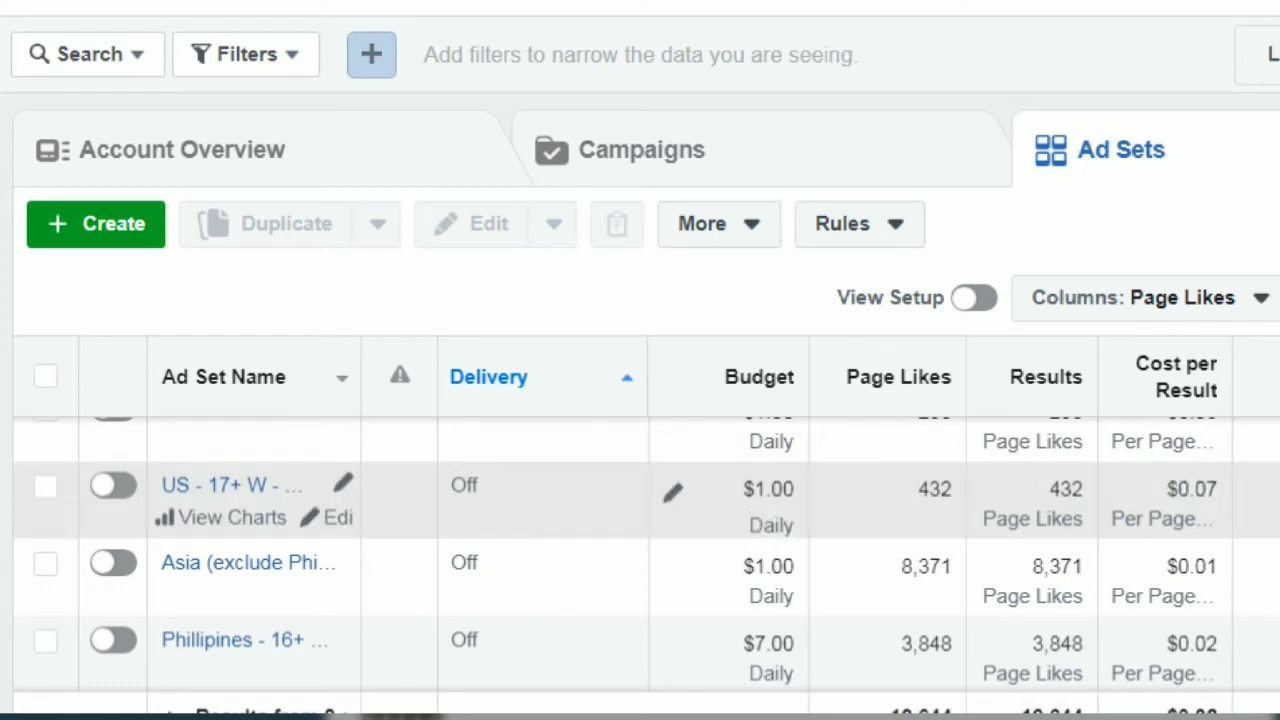
{"action": "scroll", "coordinate": [640, 554], "scroll_direction": "up", "scroll_amount": 2}
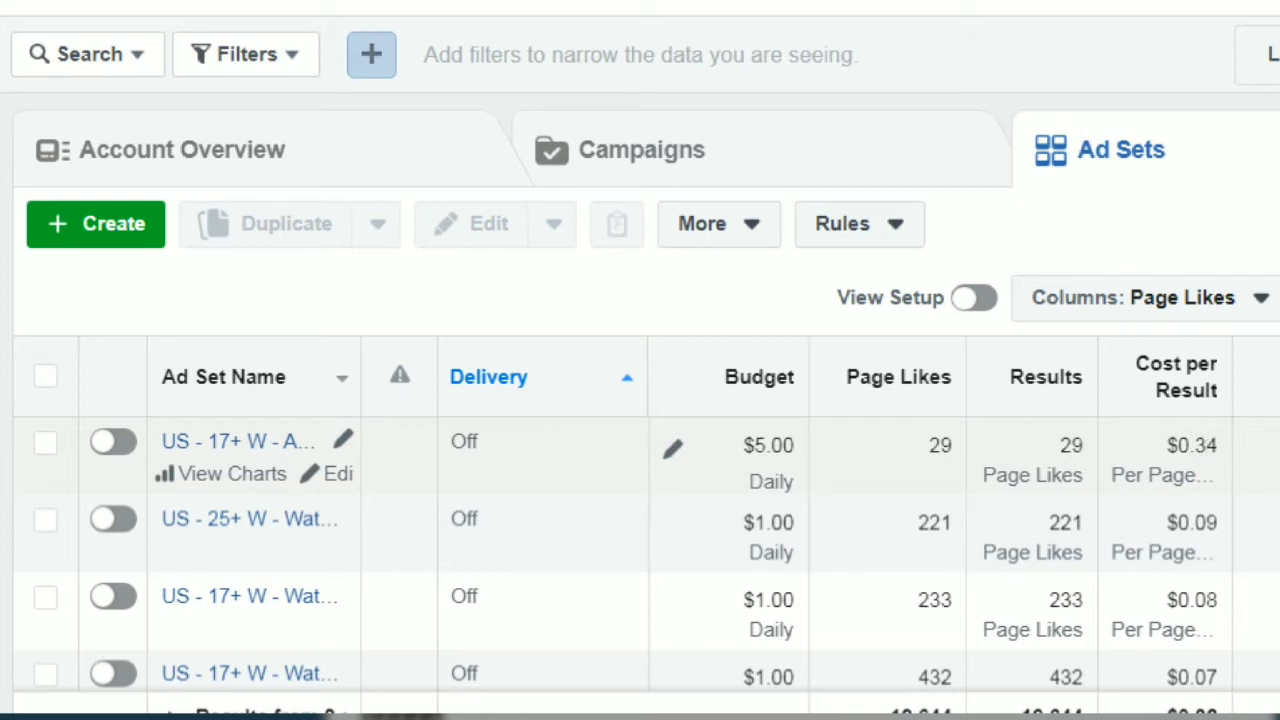
{"action": "scroll", "coordinate": [640, 554], "scroll_direction": "down", "scroll_amount": 1}
{"action": "scroll", "coordinate": [640, 554], "scroll_direction": "up", "scroll_amount": 1}
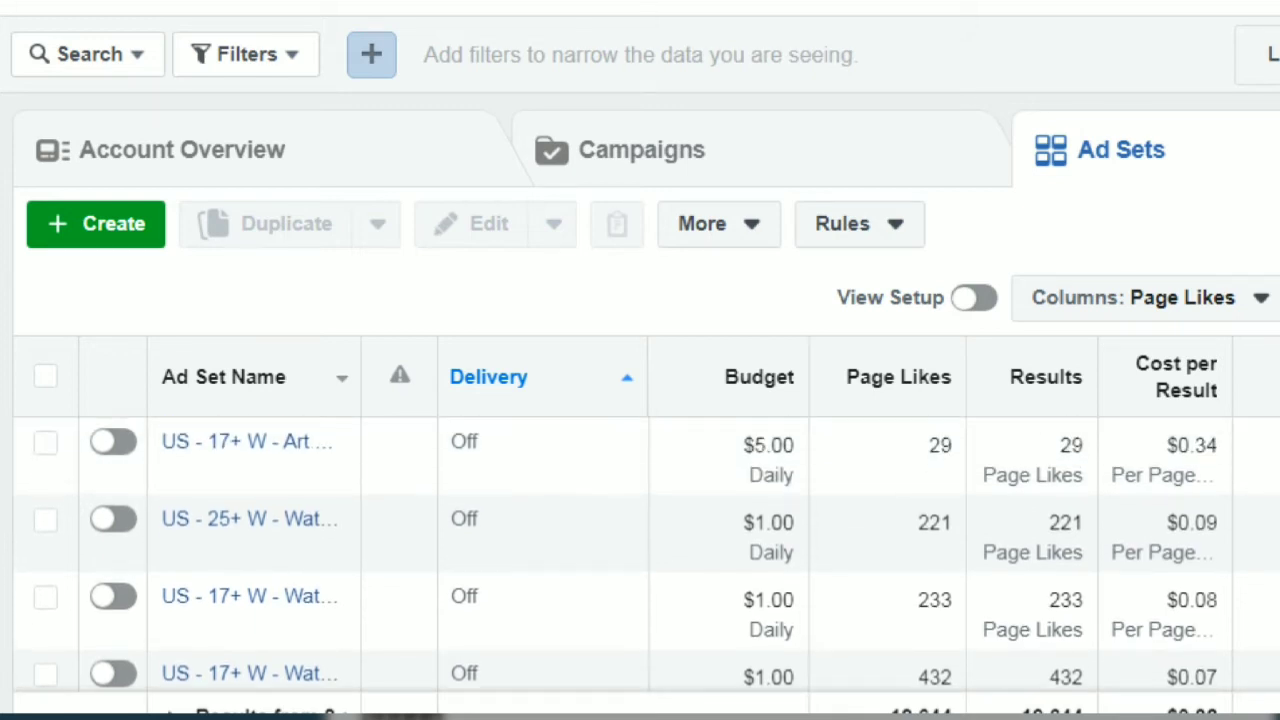
{"action": "scroll", "coordinate": [640, 554], "scroll_direction": "down", "scroll_amount": 1}
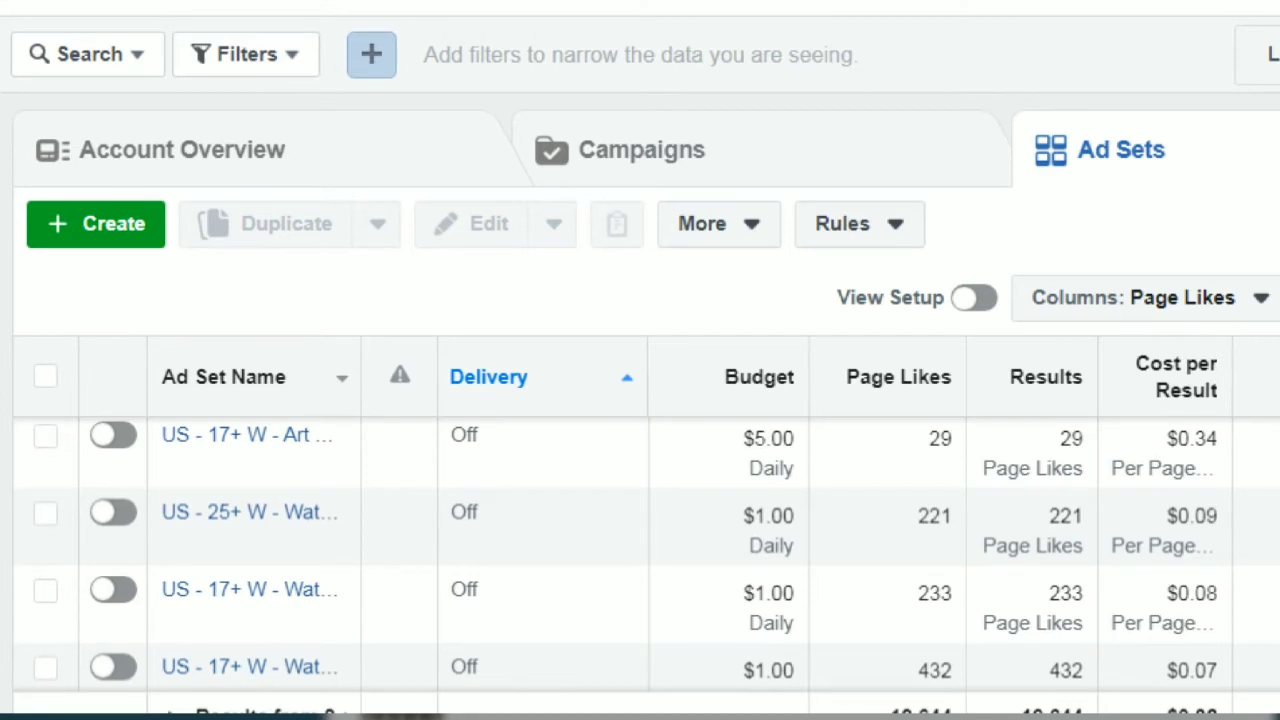
{"action": "scroll", "coordinate": [647, 551], "scroll_direction": "down", "scroll_amount": 5}
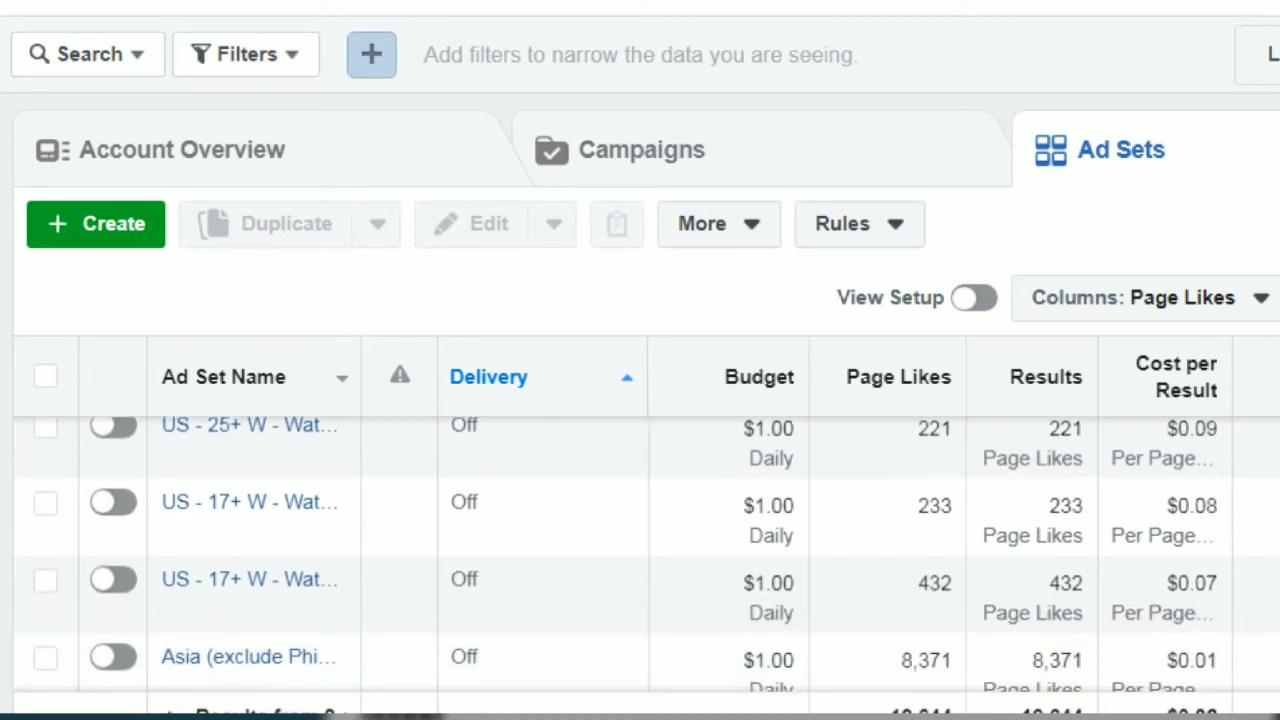
{"action": "scroll", "coordinate": [647, 551], "scroll_direction": "up", "scroll_amount": 1}
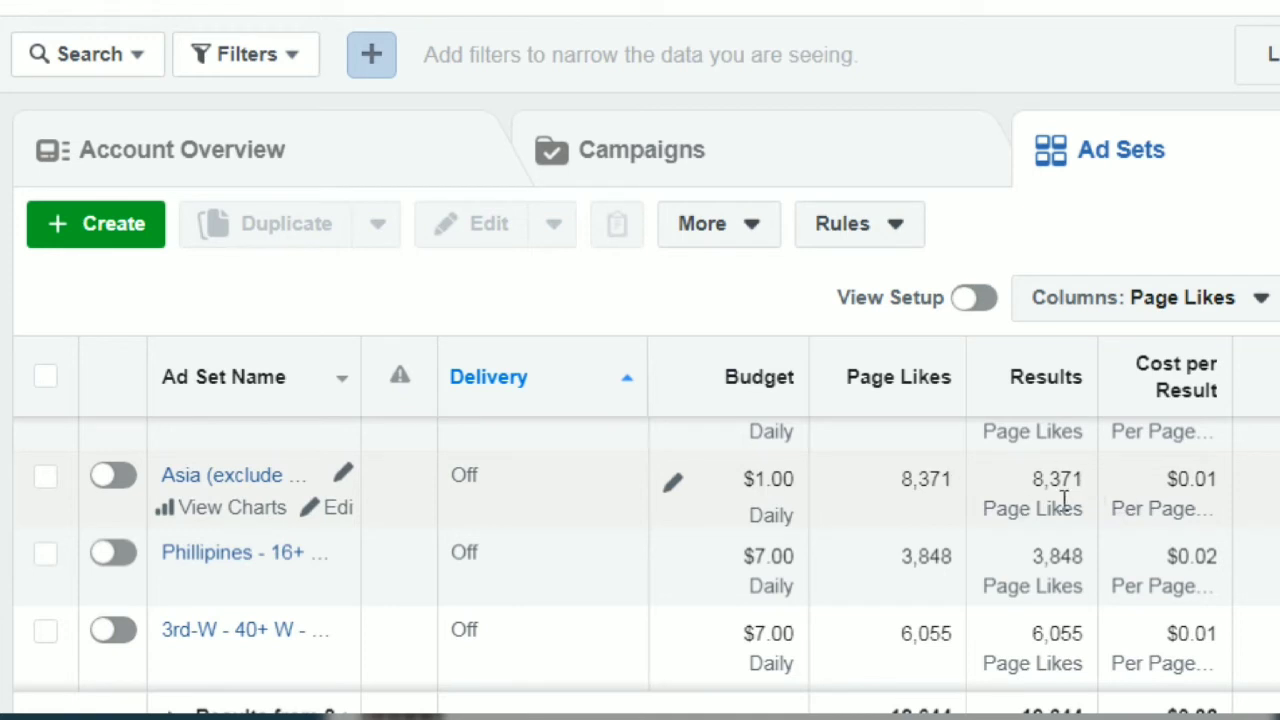
{"action": "mouse_move", "coordinate": [1234, 491]}
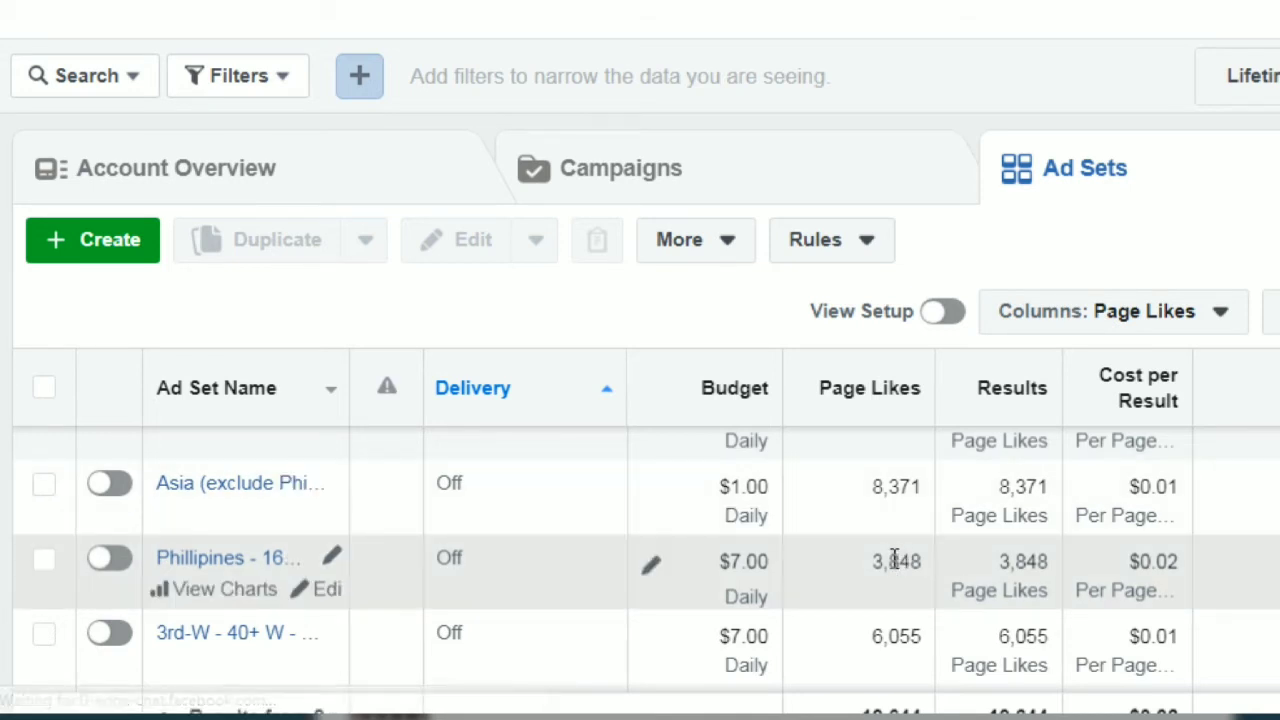
{"action": "left_click", "coordinate": [895, 562]}
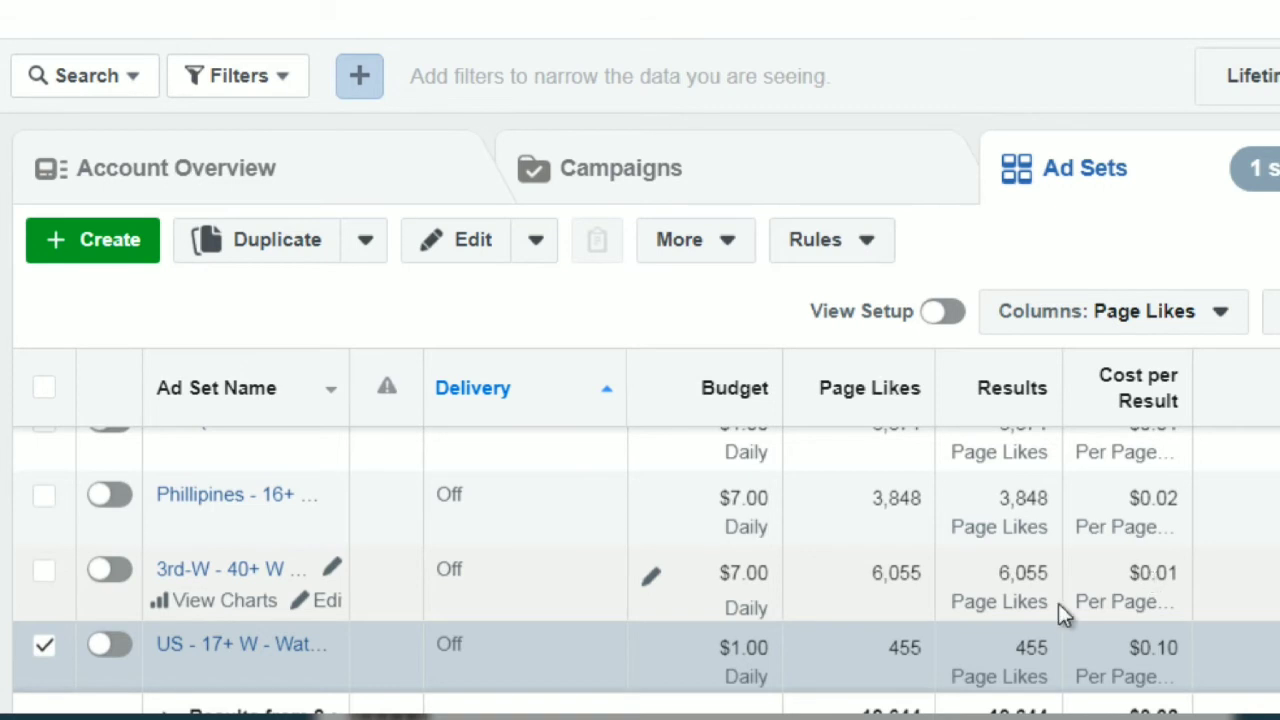
{"action": "left_click", "coordinate": [1233, 587]}
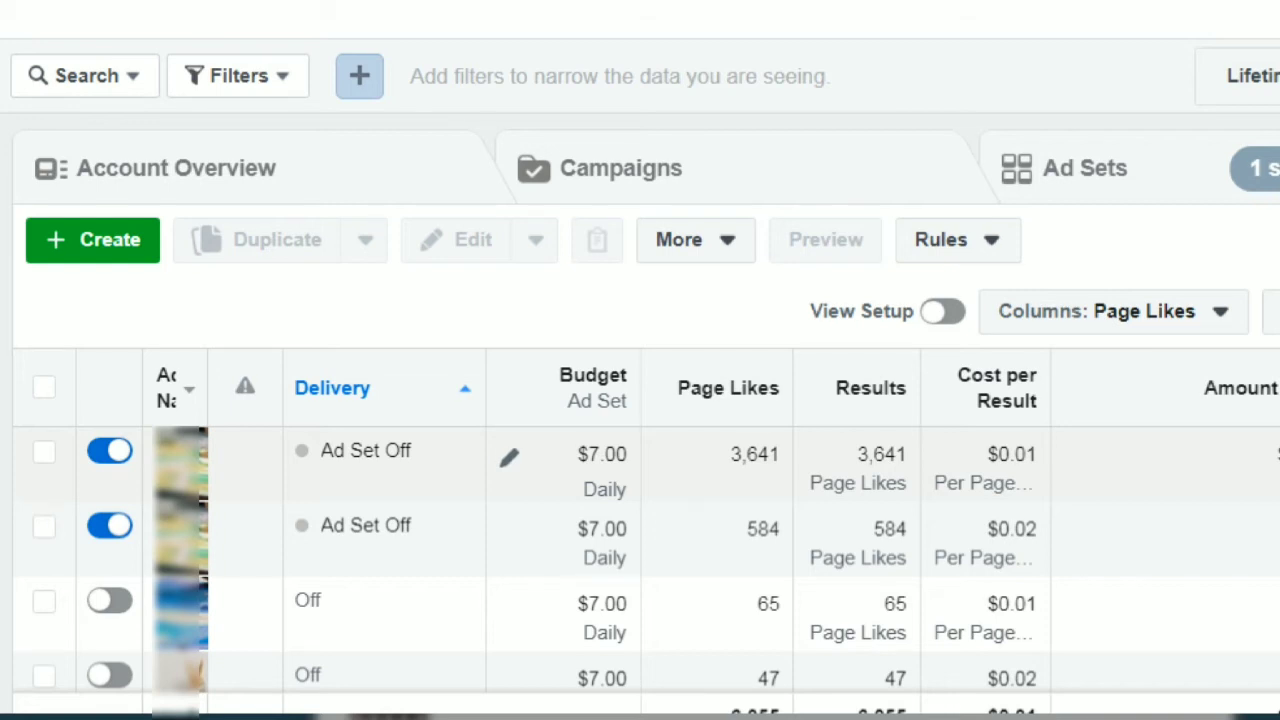
Examine the page likes and cost per result of each individual ad in the selected ad set
{"action": "scroll", "coordinate": [640, 560], "scroll_direction": "down", "scroll_amount": 1}
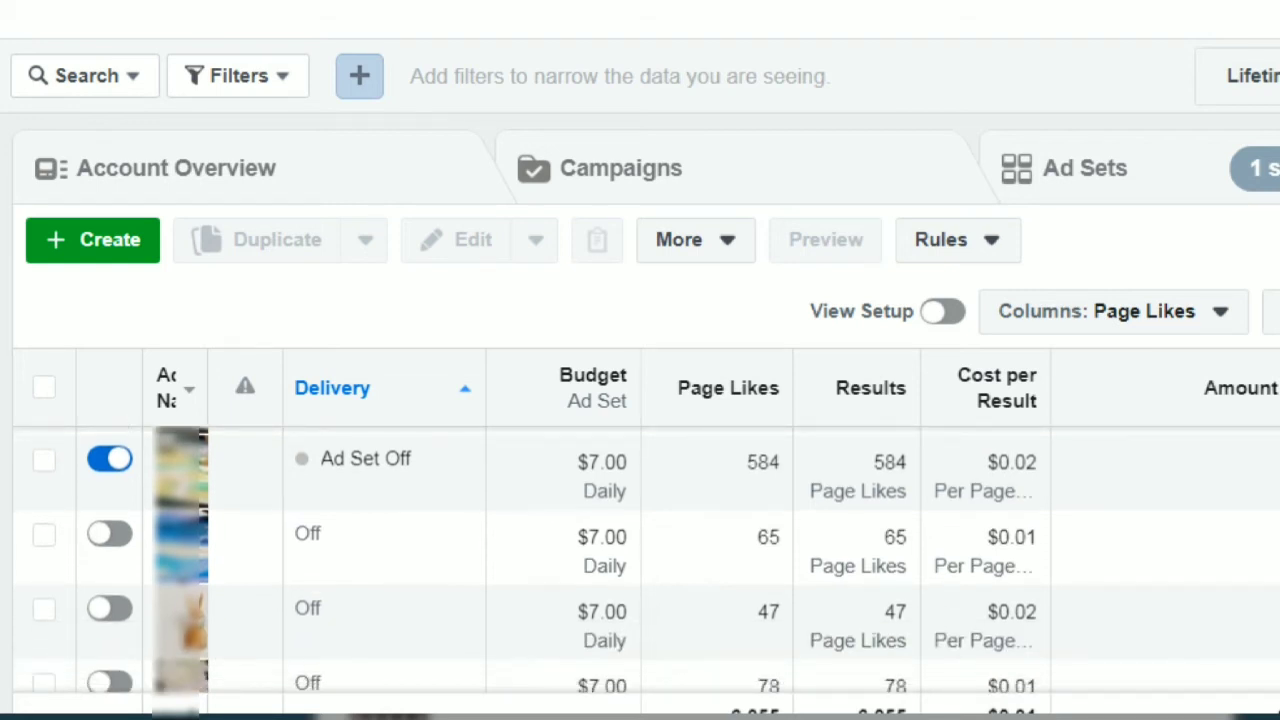
{"action": "scroll", "coordinate": [640, 560], "scroll_direction": "down", "scroll_amount": 4}
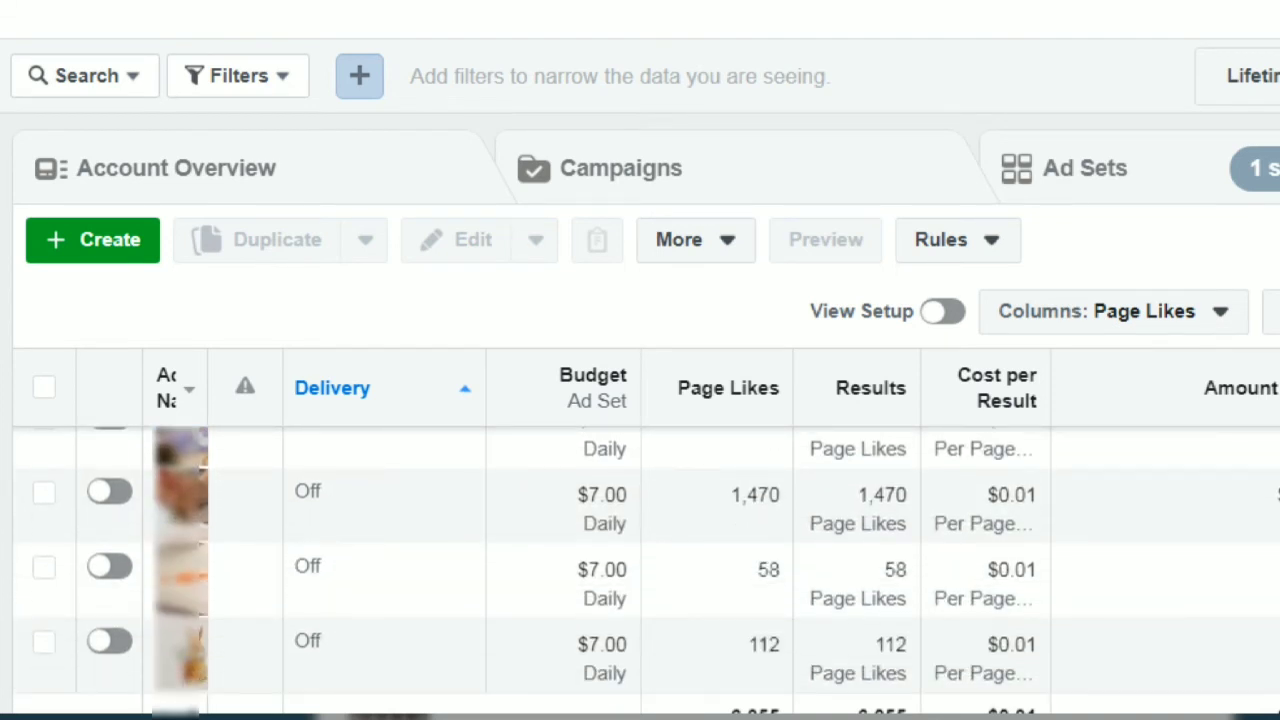
{"action": "scroll", "coordinate": [640, 560], "scroll_direction": "up", "scroll_amount": 4}
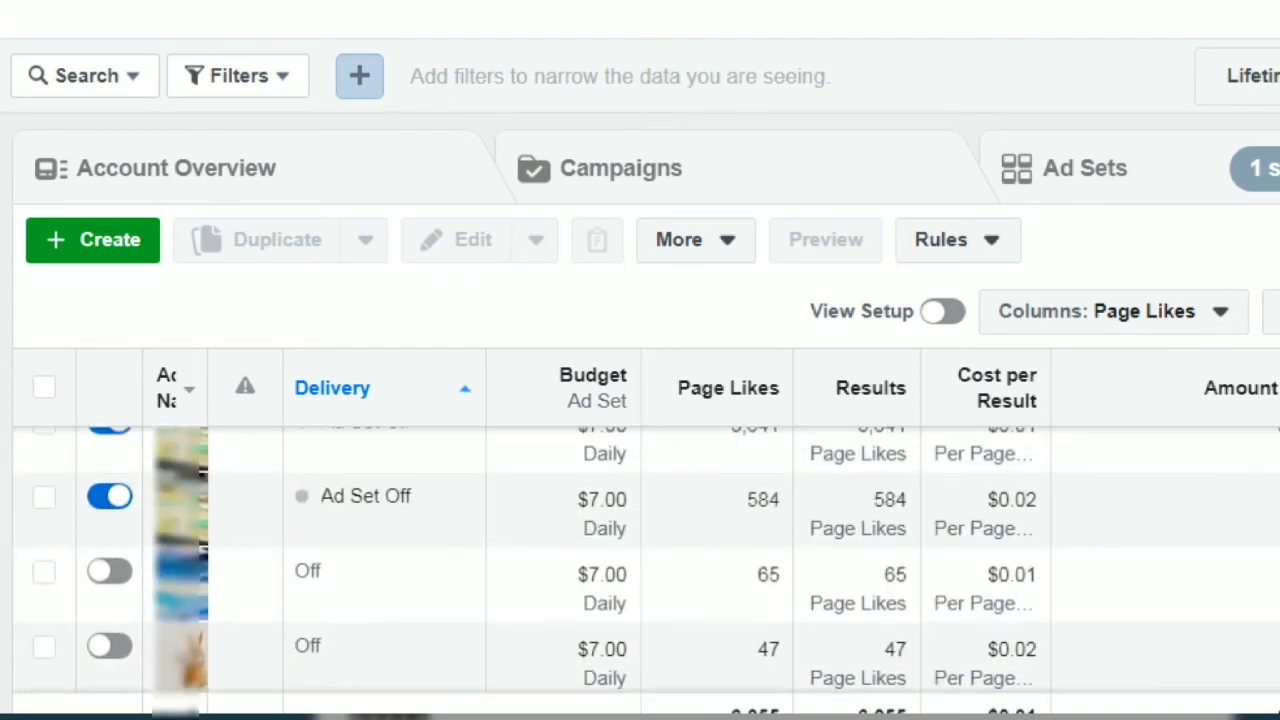
{"action": "scroll", "coordinate": [560, 510], "scroll_direction": "up", "scroll_amount": 1}
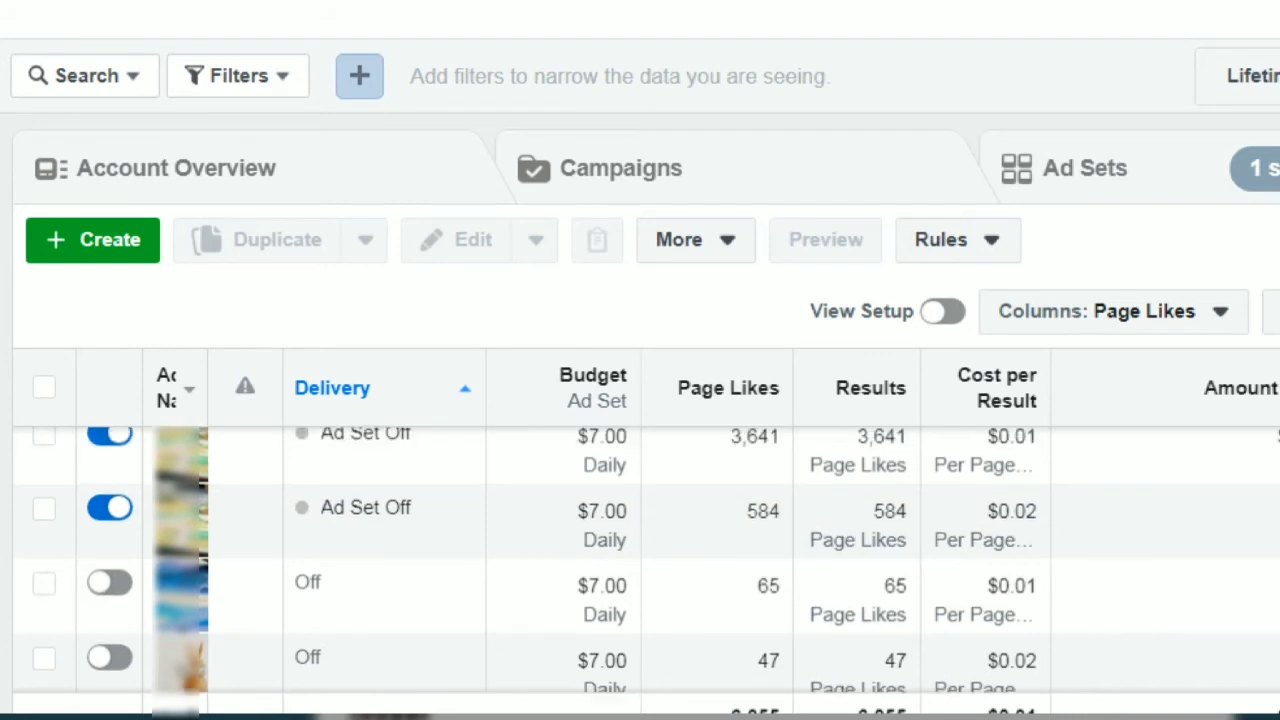
{"action": "scroll", "coordinate": [640, 560], "scroll_direction": "down", "scroll_amount": 5}
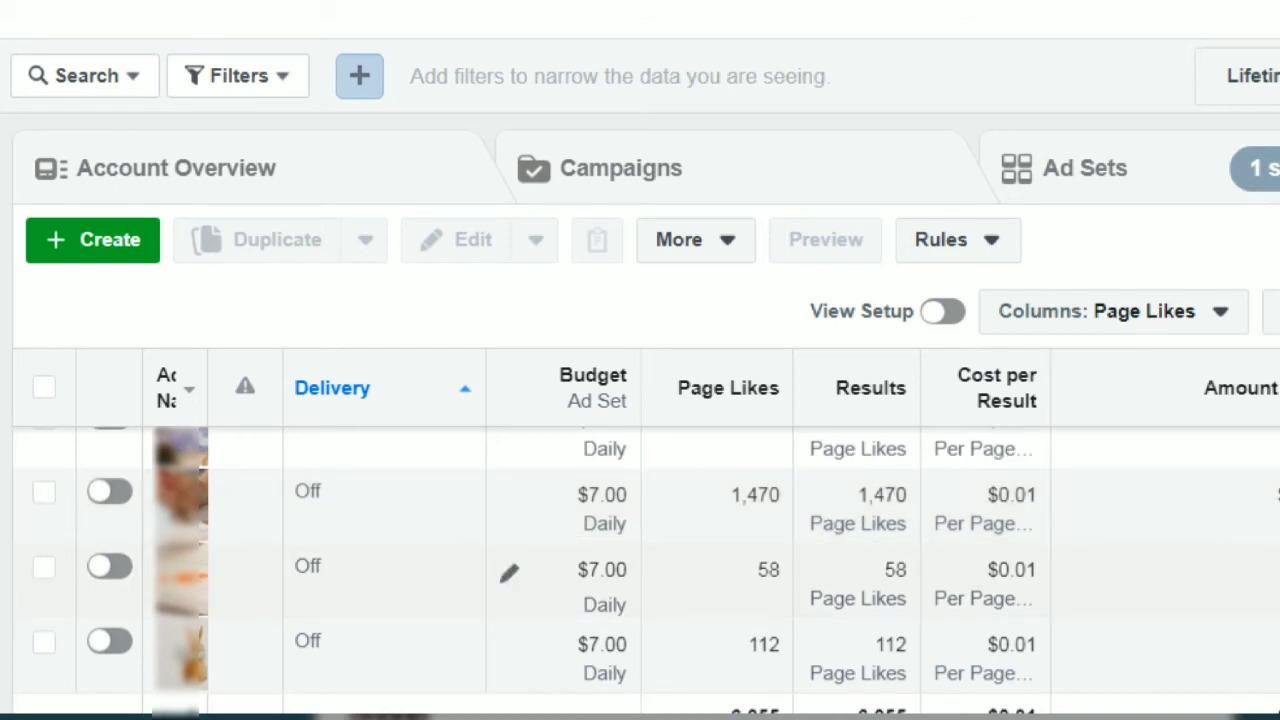
{"action": "scroll", "coordinate": [640, 560], "scroll_direction": "up", "scroll_amount": 2}
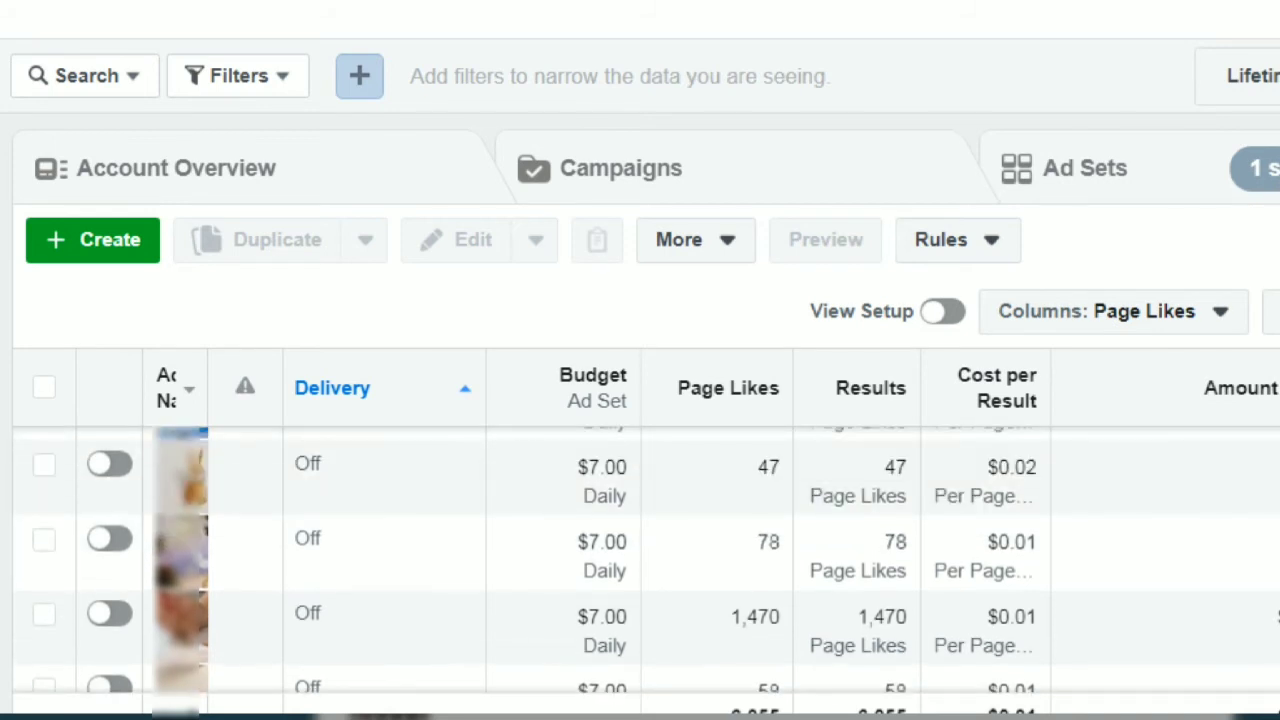
{"action": "scroll", "coordinate": [640, 560], "scroll_direction": "up", "scroll_amount": 2}
{"action": "scroll", "coordinate": [640, 560], "scroll_direction": "up", "scroll_amount": 1}
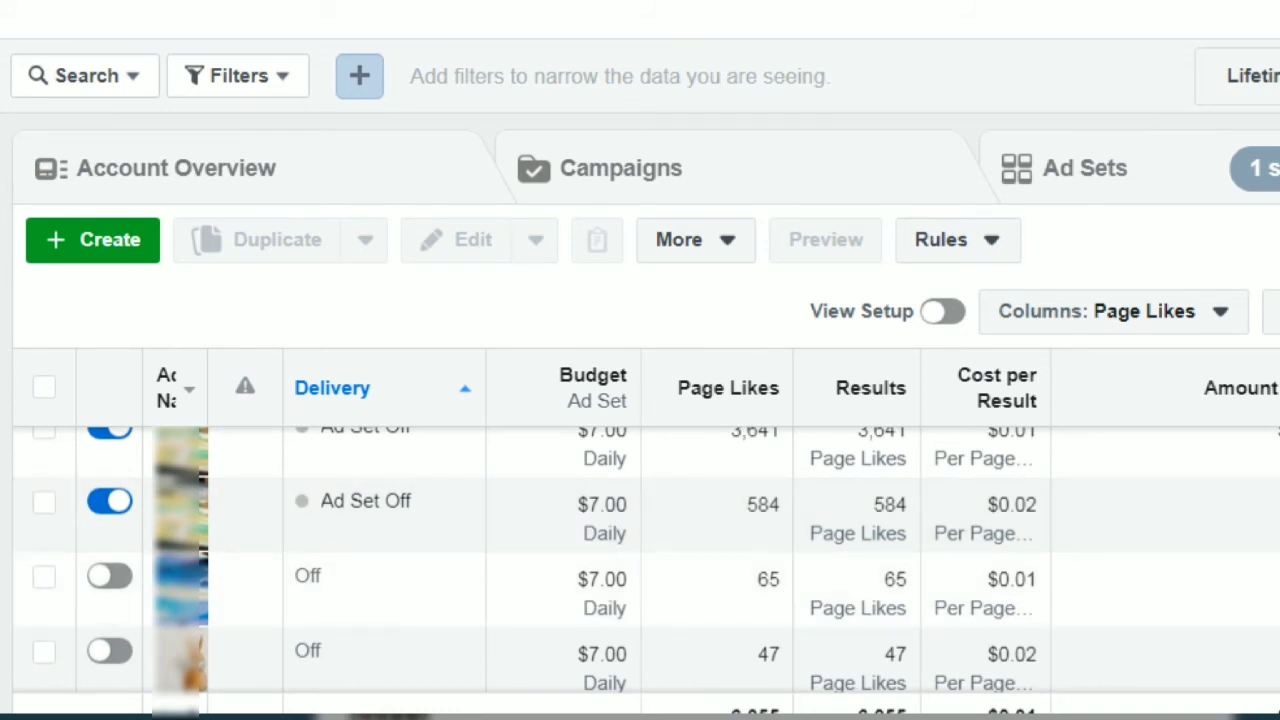
{"action": "scroll", "coordinate": [640, 560], "scroll_direction": "up", "scroll_amount": 1}
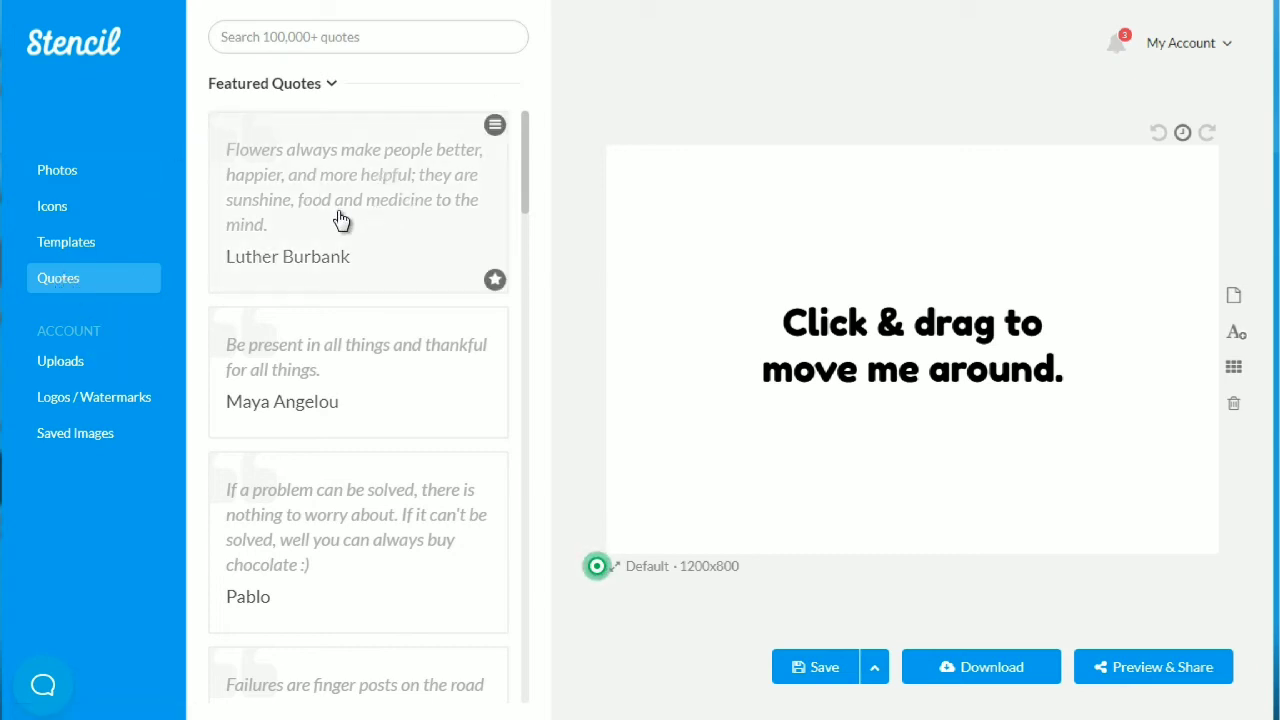
Switch to Stencil and search its quote library for "business"
{"action": "left_click", "coordinate": [86, 174]}
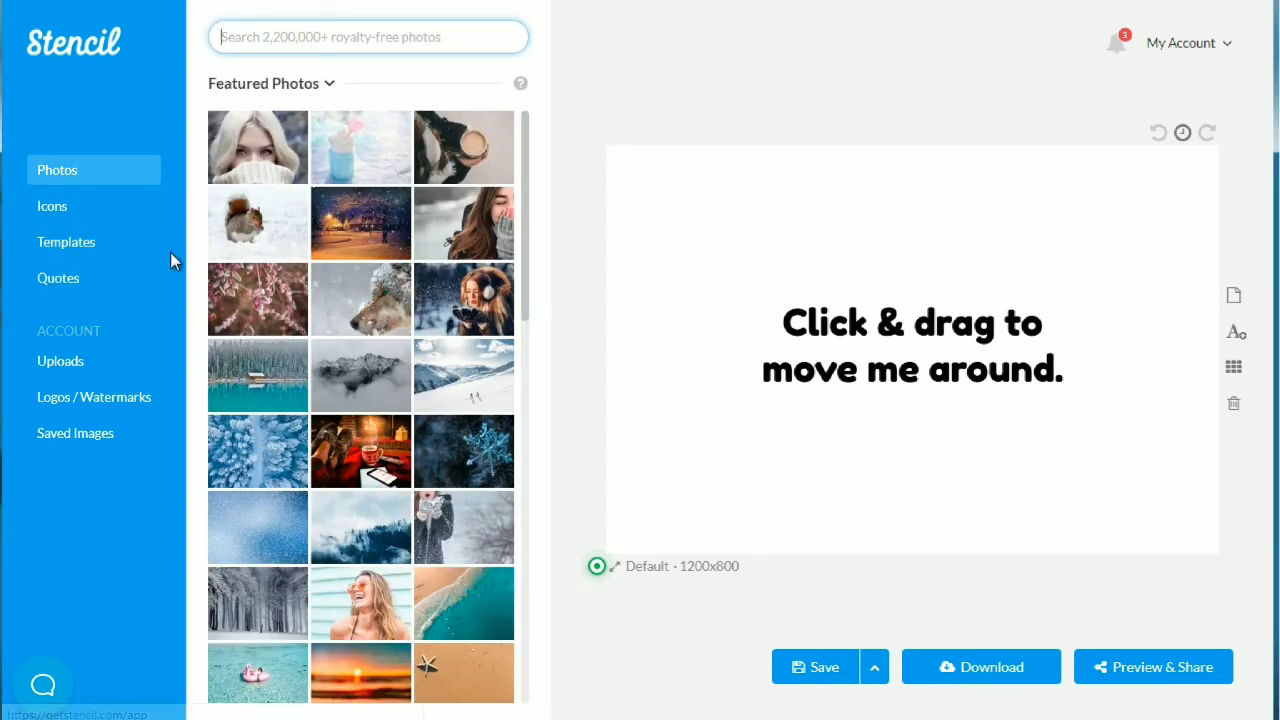
{"action": "left_click", "coordinate": [80, 284]}
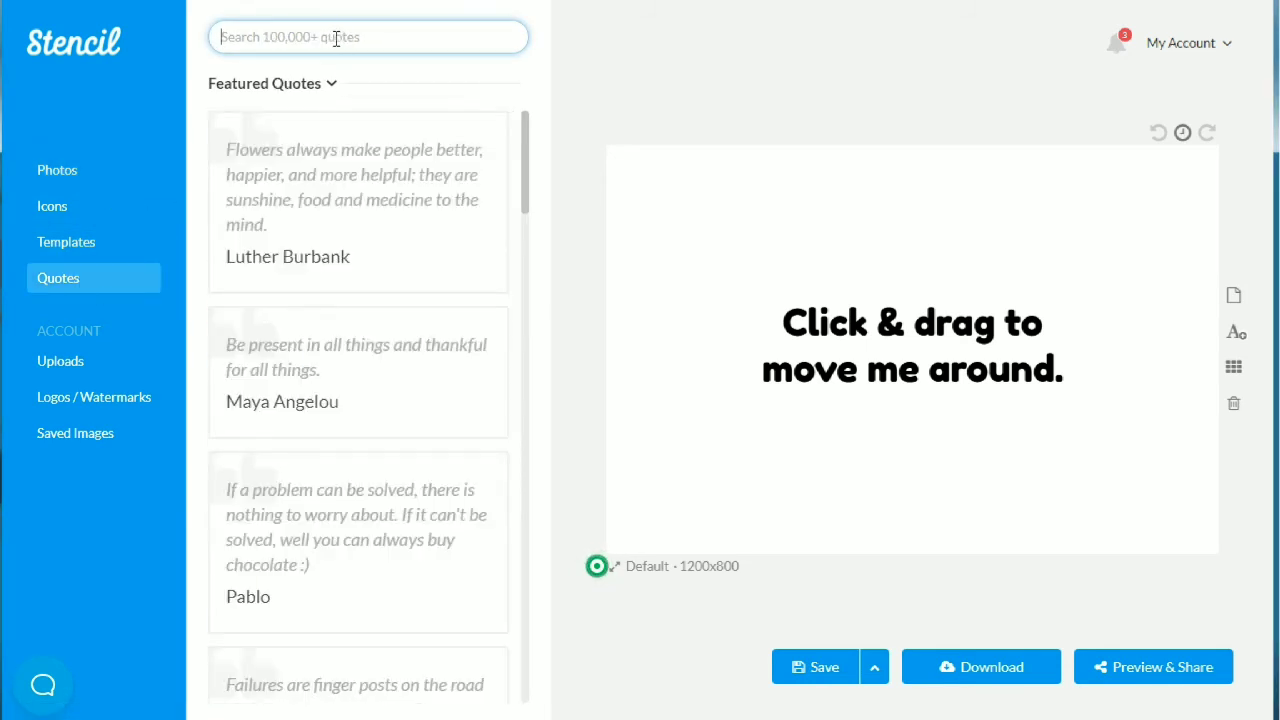
{"action": "type", "text": "business"}
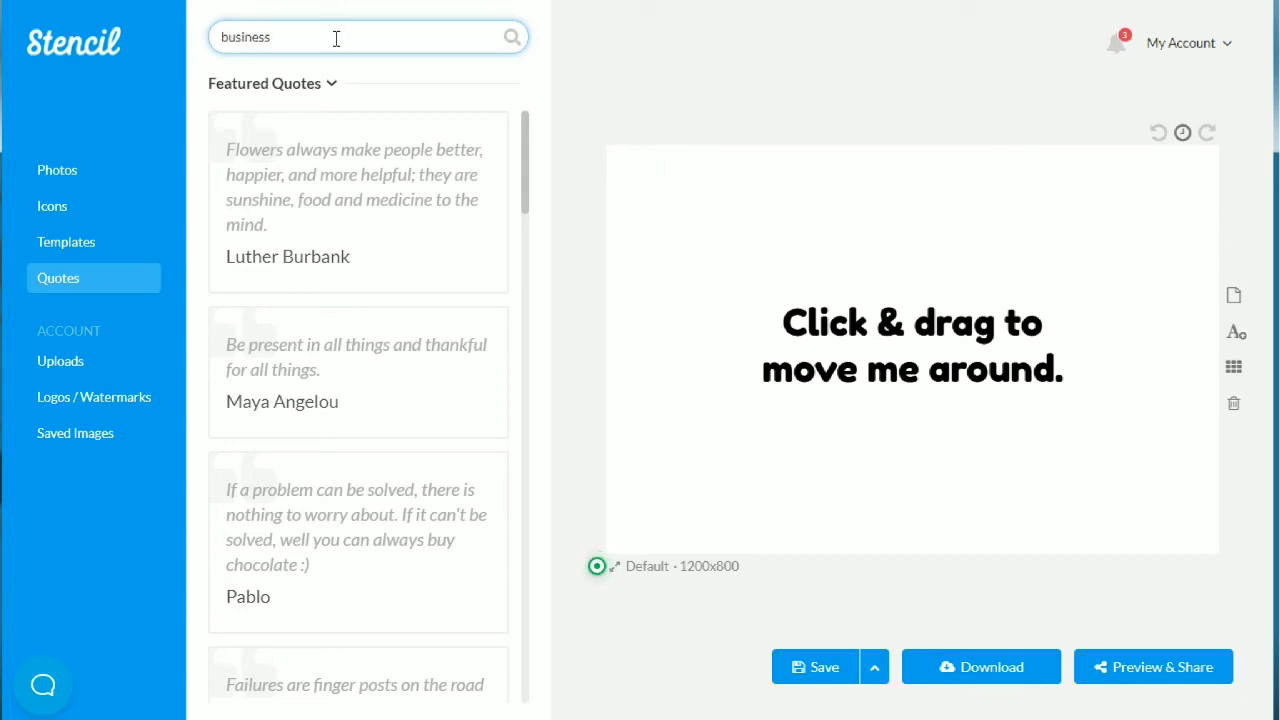
{"action": "key", "text": "Return"}
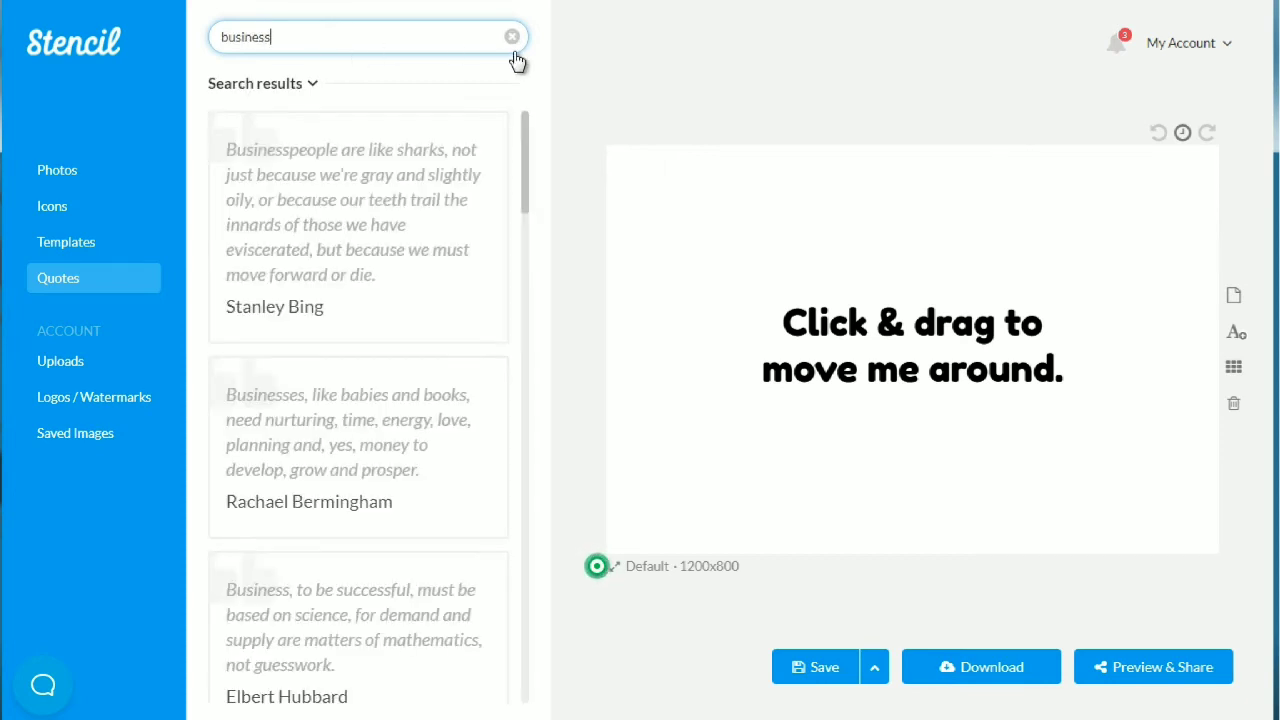
Browse the business quotes and add the one beginning "Businesses, like babies and books" to the canvas
{"action": "scroll", "coordinate": [528, 213], "scroll_direction": "down", "scroll_amount": 3}
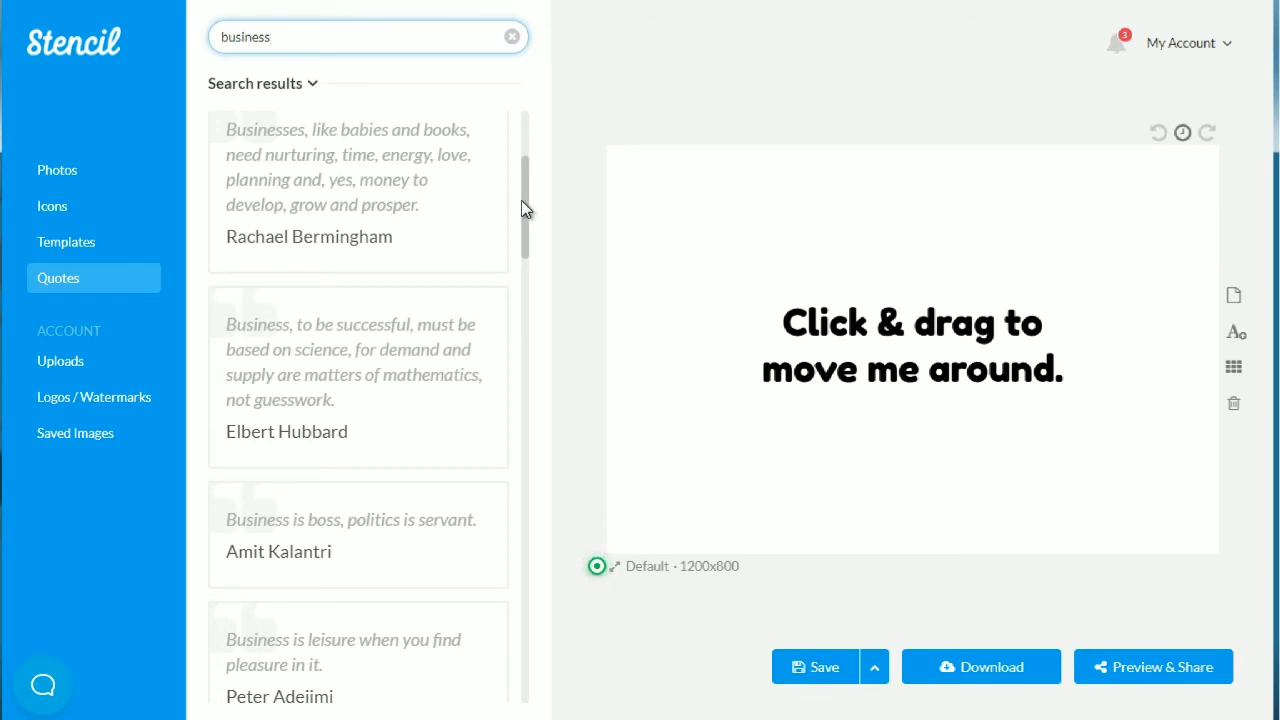
{"action": "scroll", "coordinate": [521, 207], "scroll_direction": "down", "scroll_amount": 3}
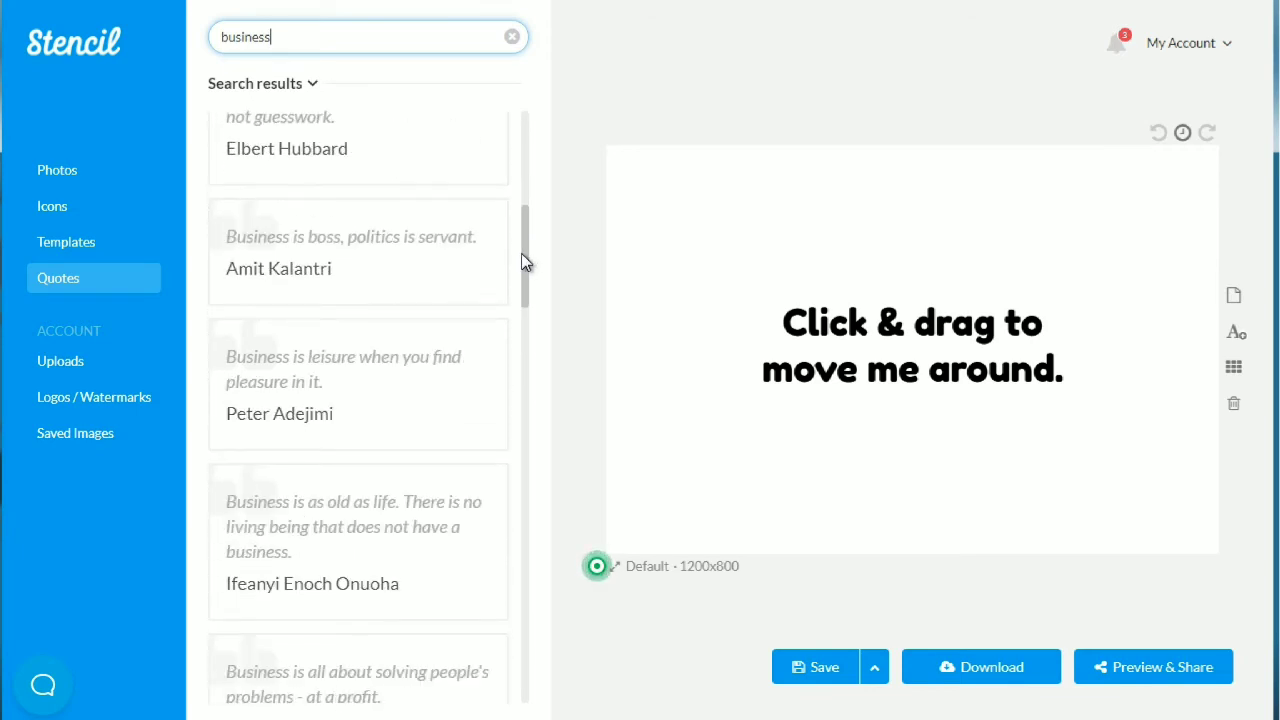
{"action": "scroll", "coordinate": [521, 253], "scroll_direction": "down", "scroll_amount": 1}
{"action": "left_click_drag", "start_coordinate": [522, 261], "coordinate": [517, 191]}
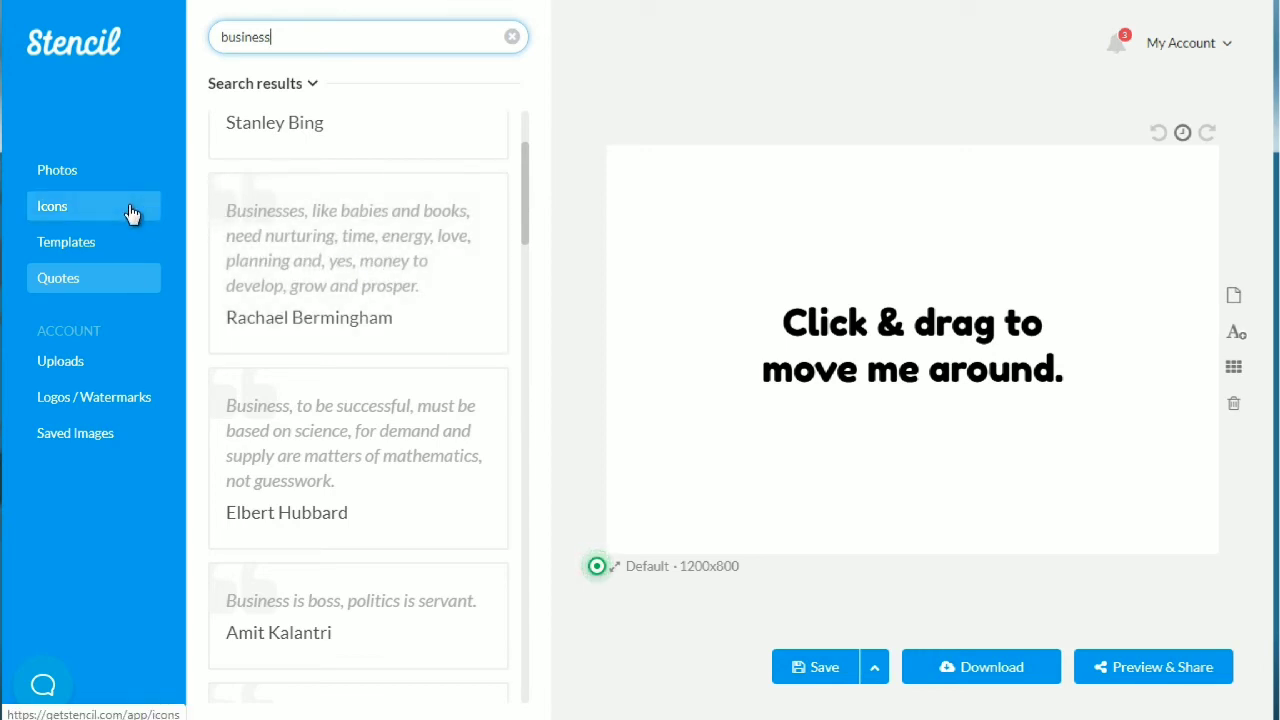
{"action": "left_click", "coordinate": [291, 243]}
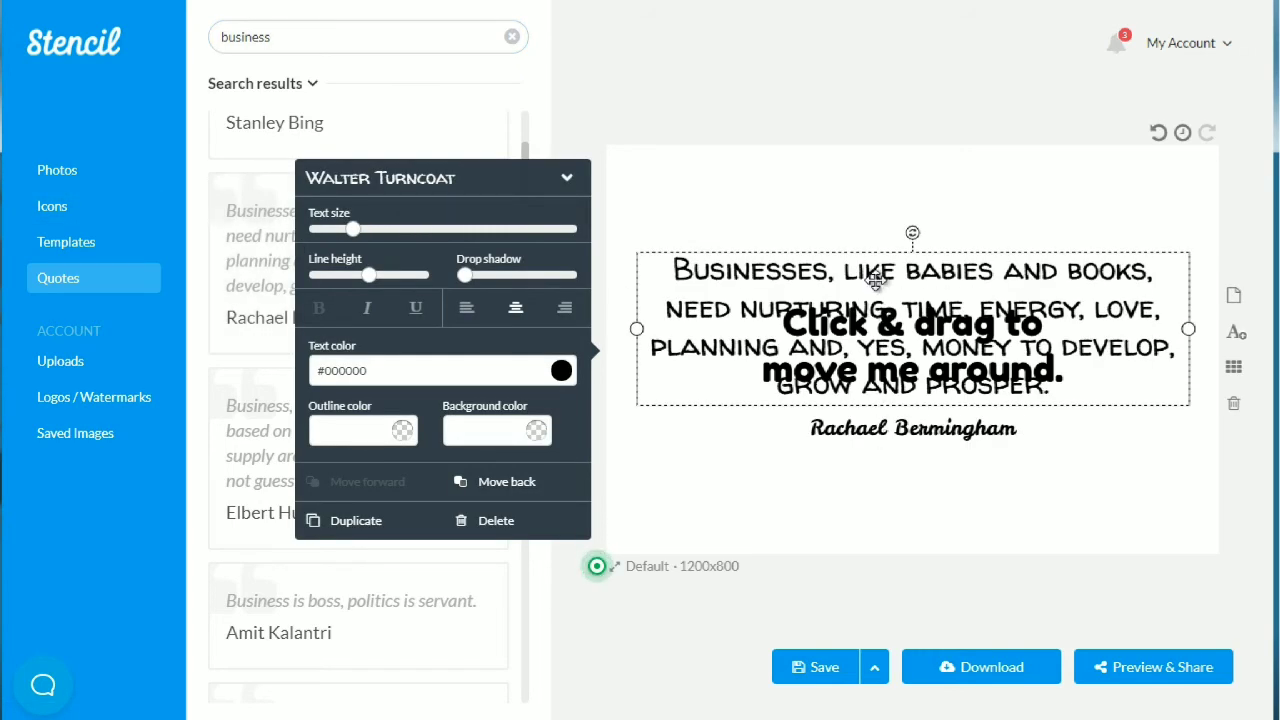
Delete the "Click & drag to move me around." placeholder text and place the quote just above its author's name
{"action": "left_click_drag", "start_coordinate": [877, 290], "coordinate": [864, 195]}
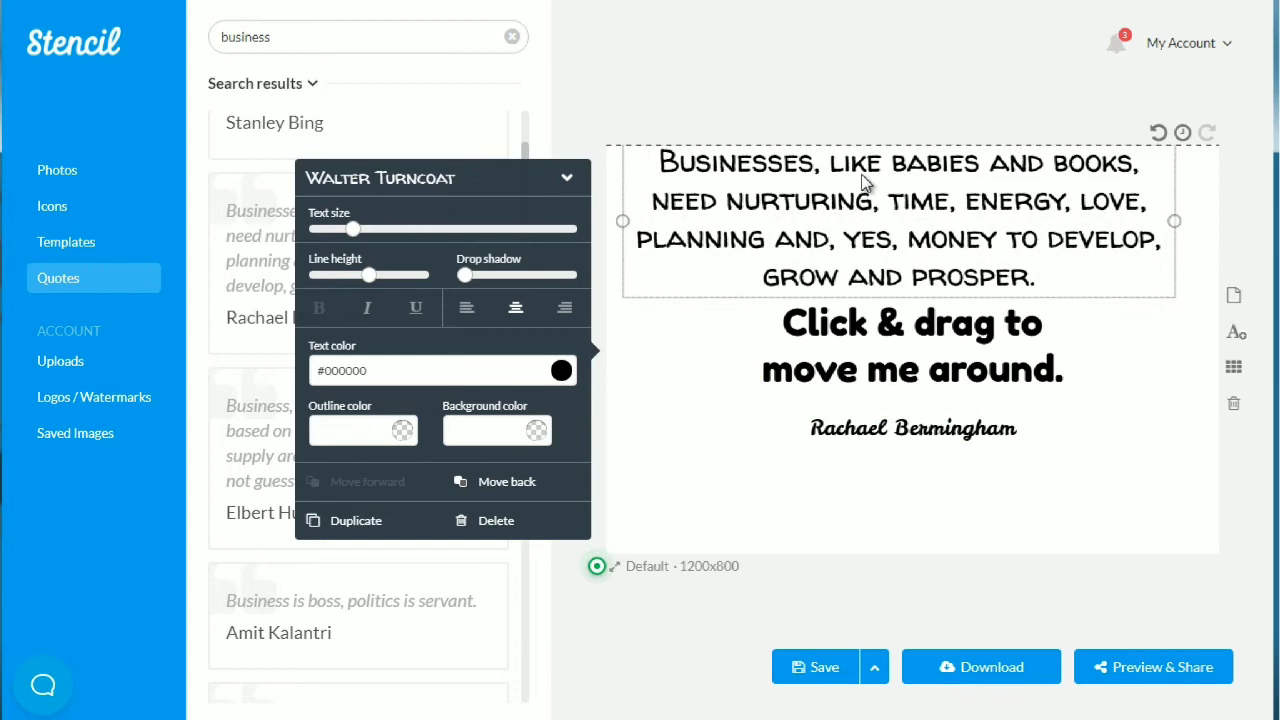
{"action": "left_click", "coordinate": [890, 349]}
{"action": "key", "text": "Delete"}
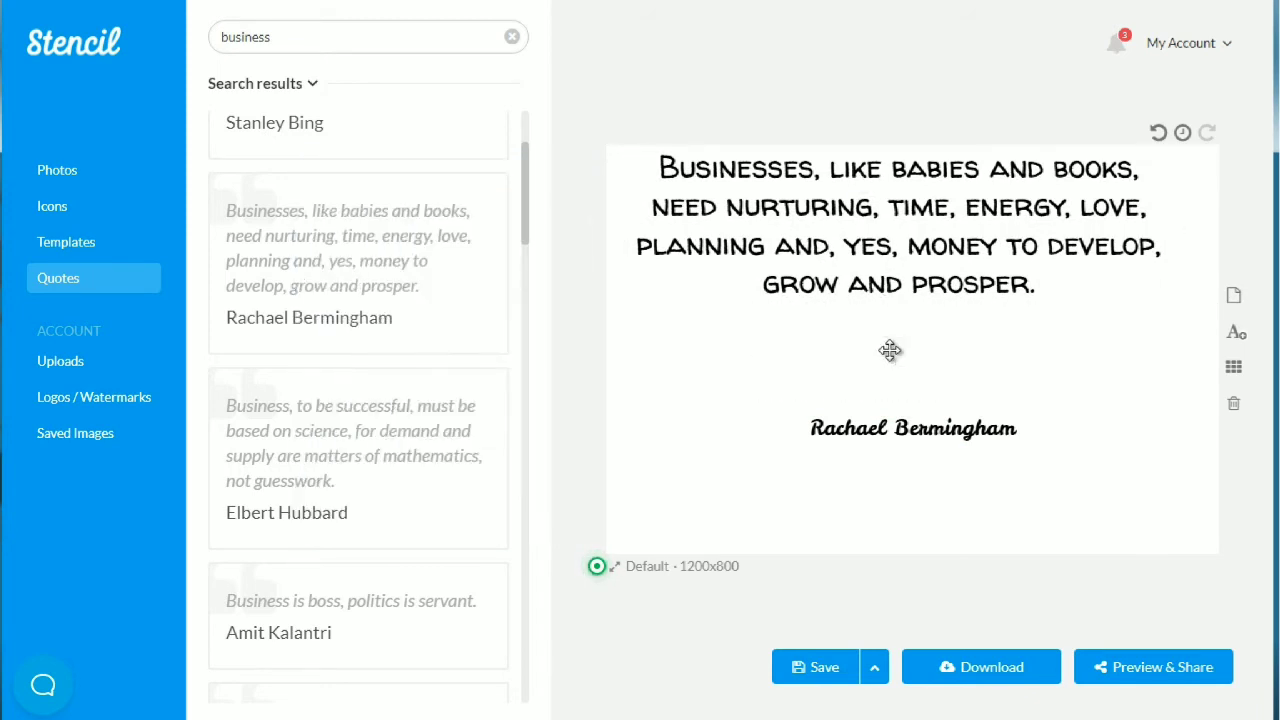
{"action": "left_click", "coordinate": [900, 250]}
{"action": "left_click_drag", "start_coordinate": [900, 250], "coordinate": [897, 340]}
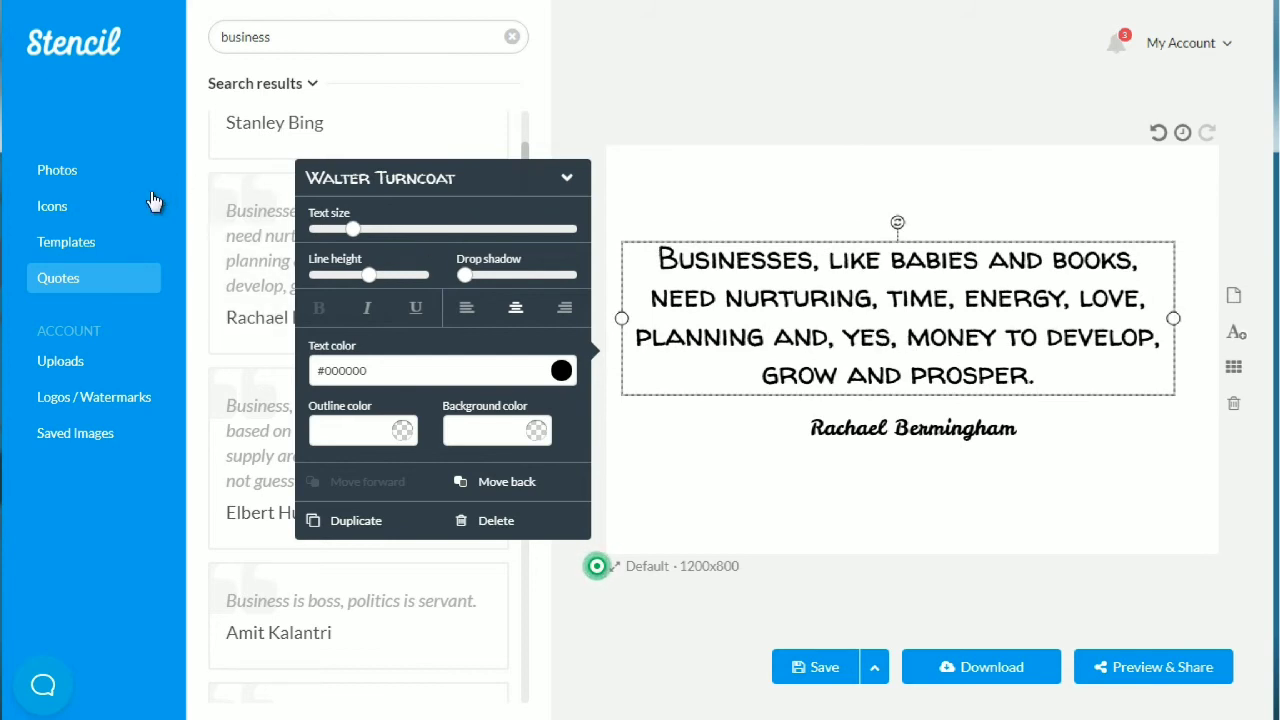
Search the royalty-free photo library for "business woman"
{"action": "left_click", "coordinate": [90, 170]}
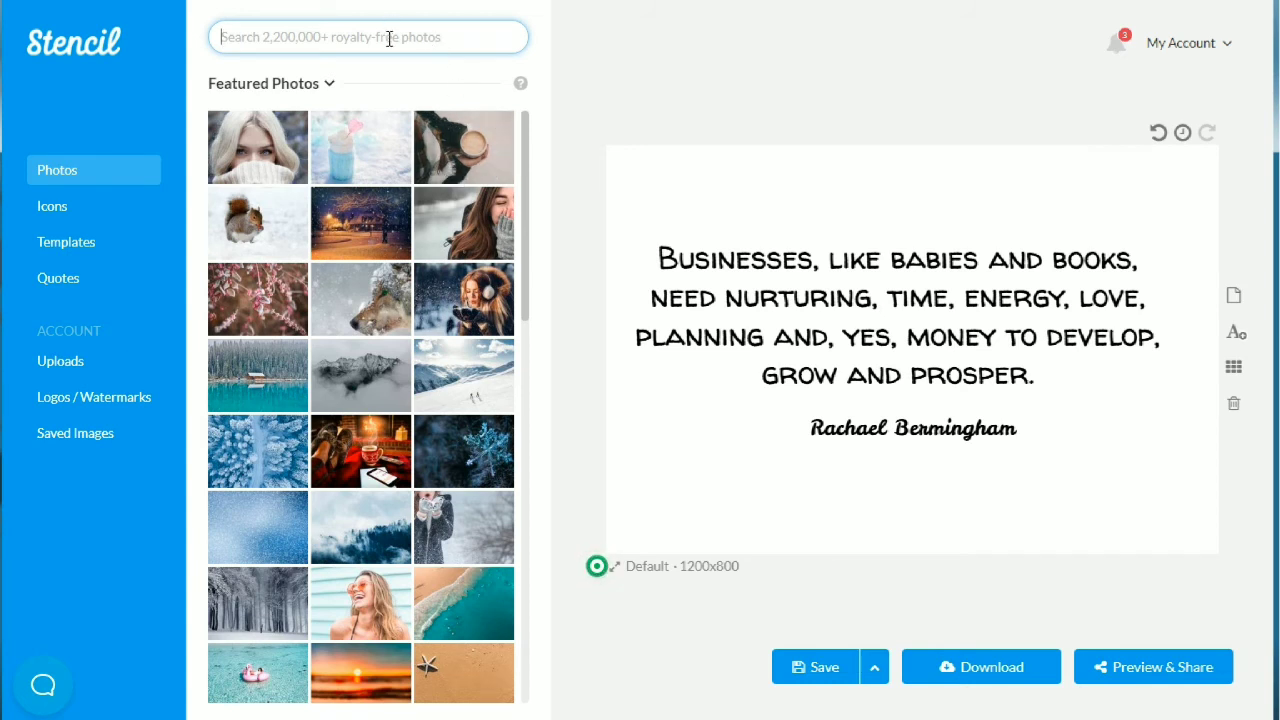
{"action": "type", "text": "bus"}
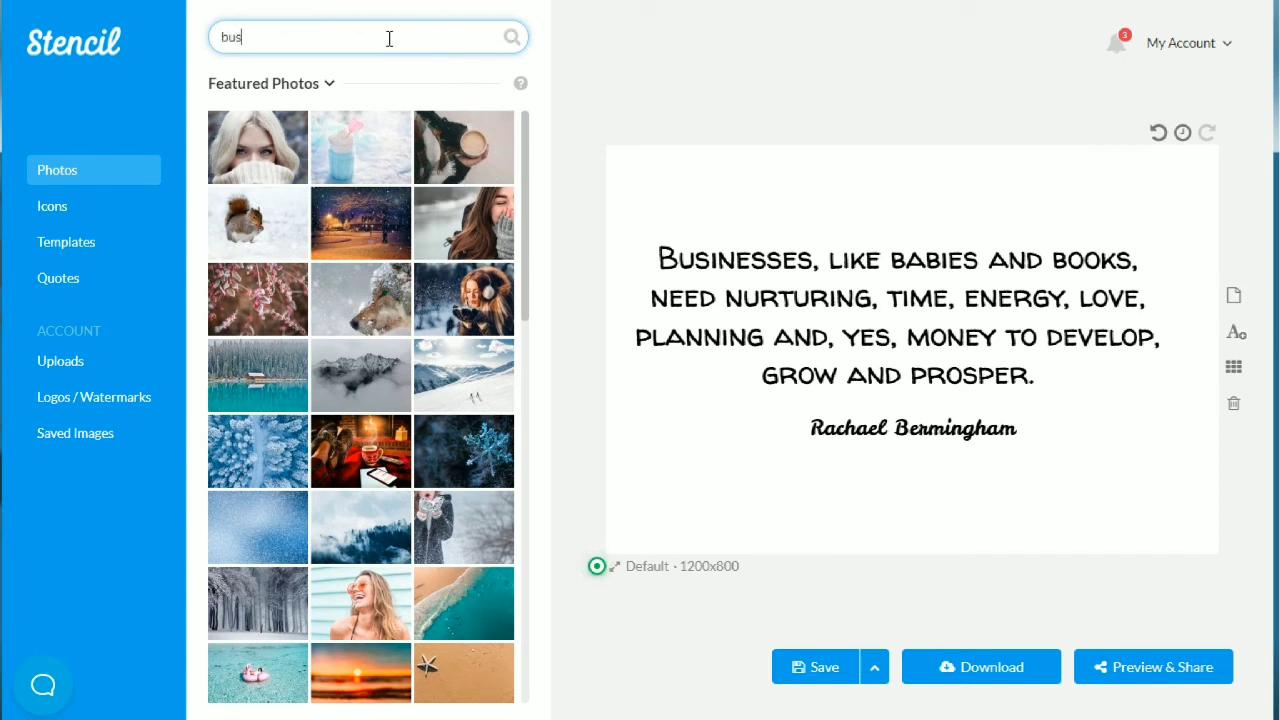
{"action": "type", "text": "iness woman"}
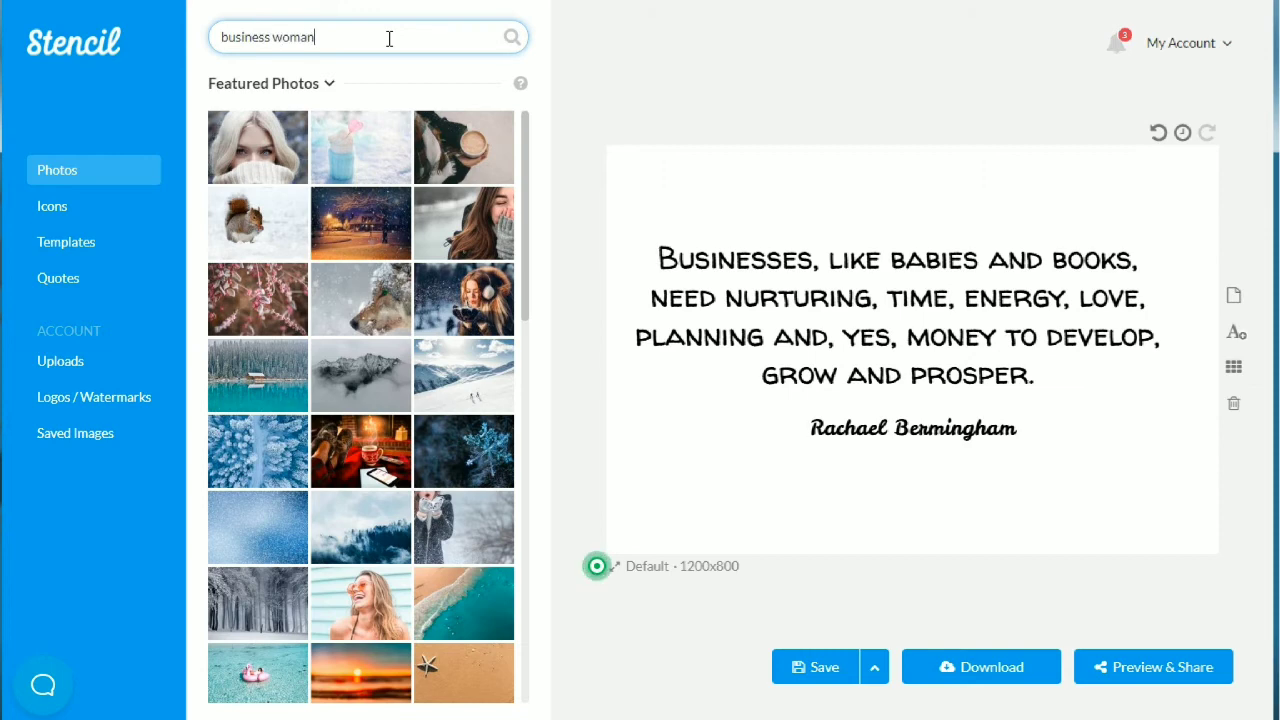
{"action": "key", "text": "Return"}
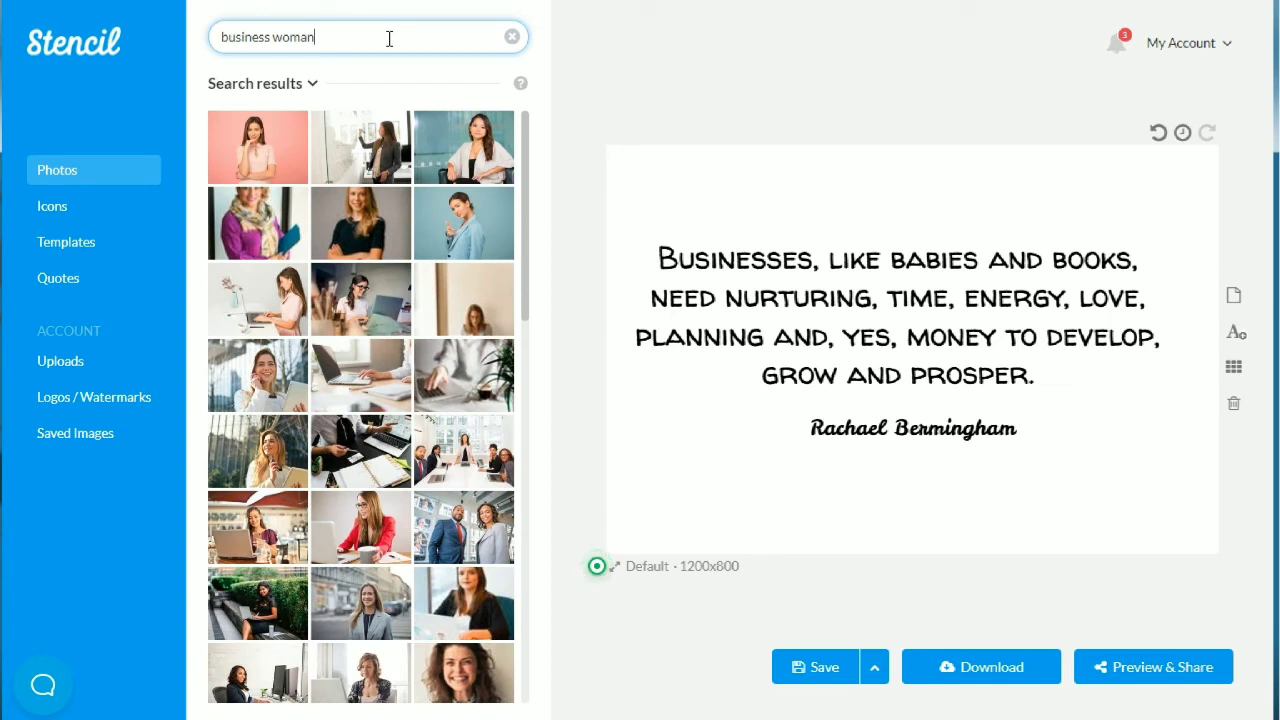
Browse the business woman photos and use the one of the woman in glasses and a red blazer as the background
{"action": "left_click", "coordinate": [516, 146]}
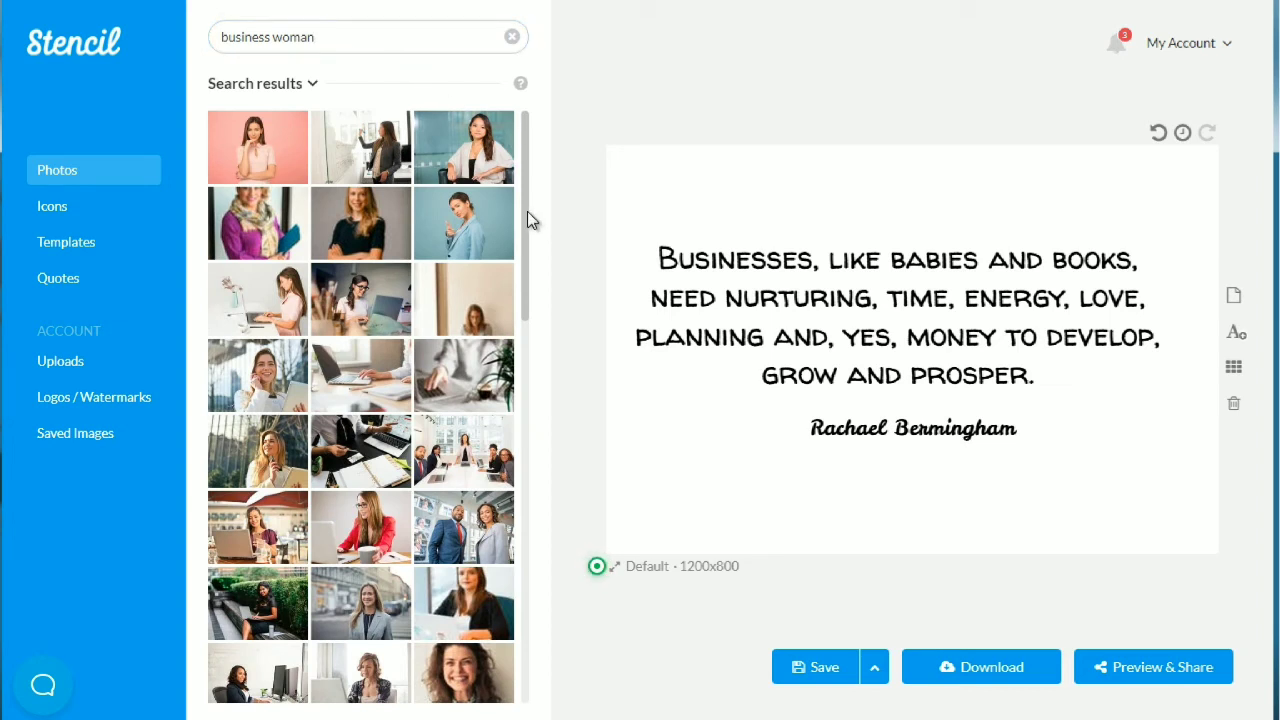
{"action": "scroll", "coordinate": [527, 260], "scroll_direction": "down", "scroll_amount": 2}
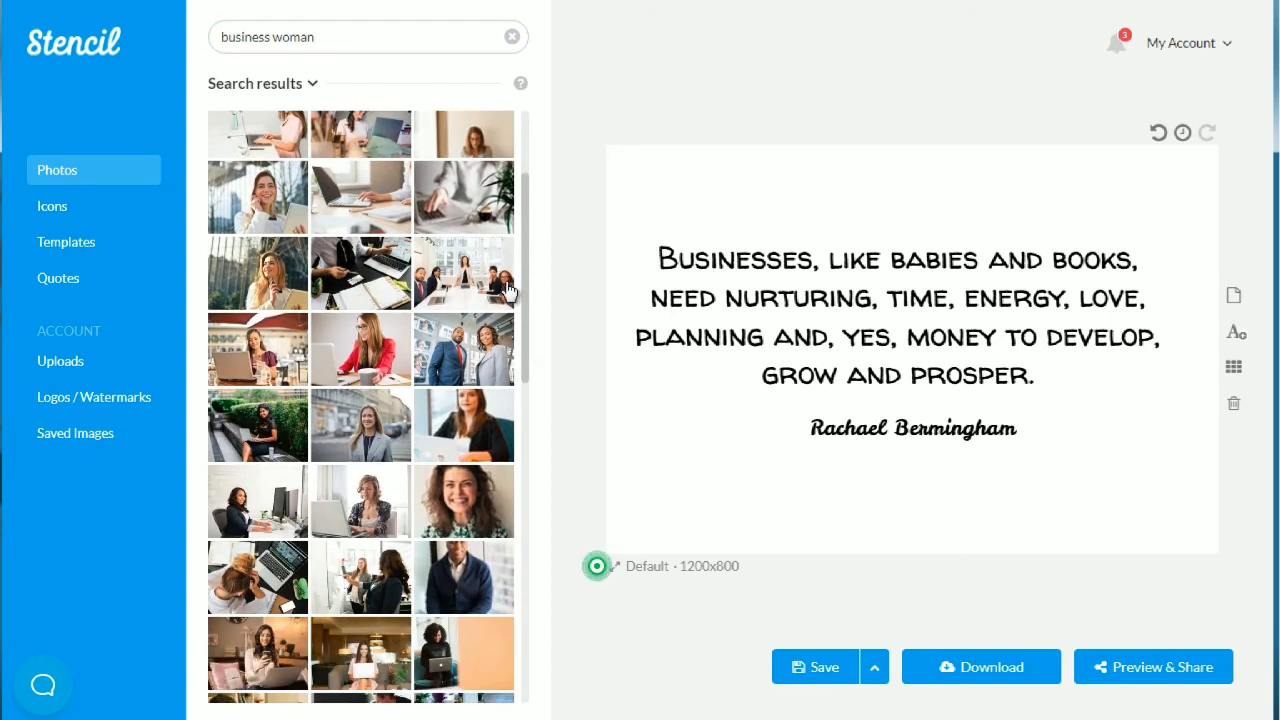
{"action": "mouse_move", "coordinate": [502, 432]}
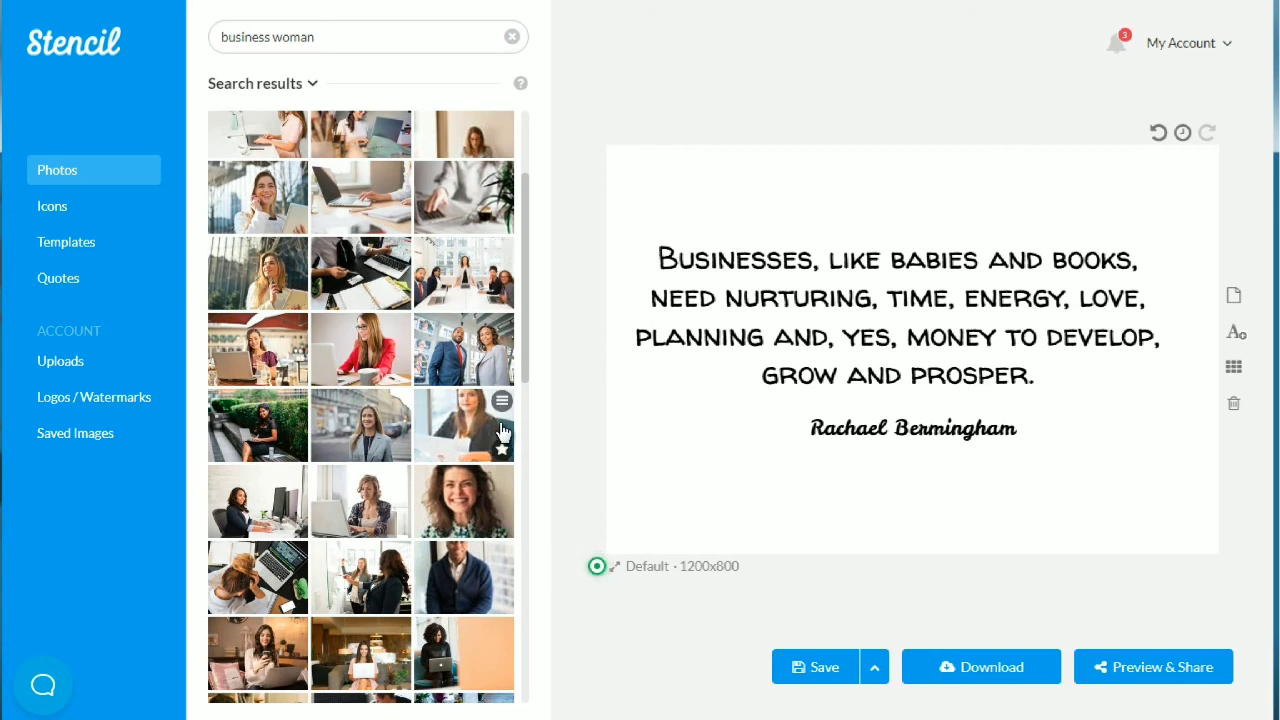
{"action": "mouse_move", "coordinate": [372, 342]}
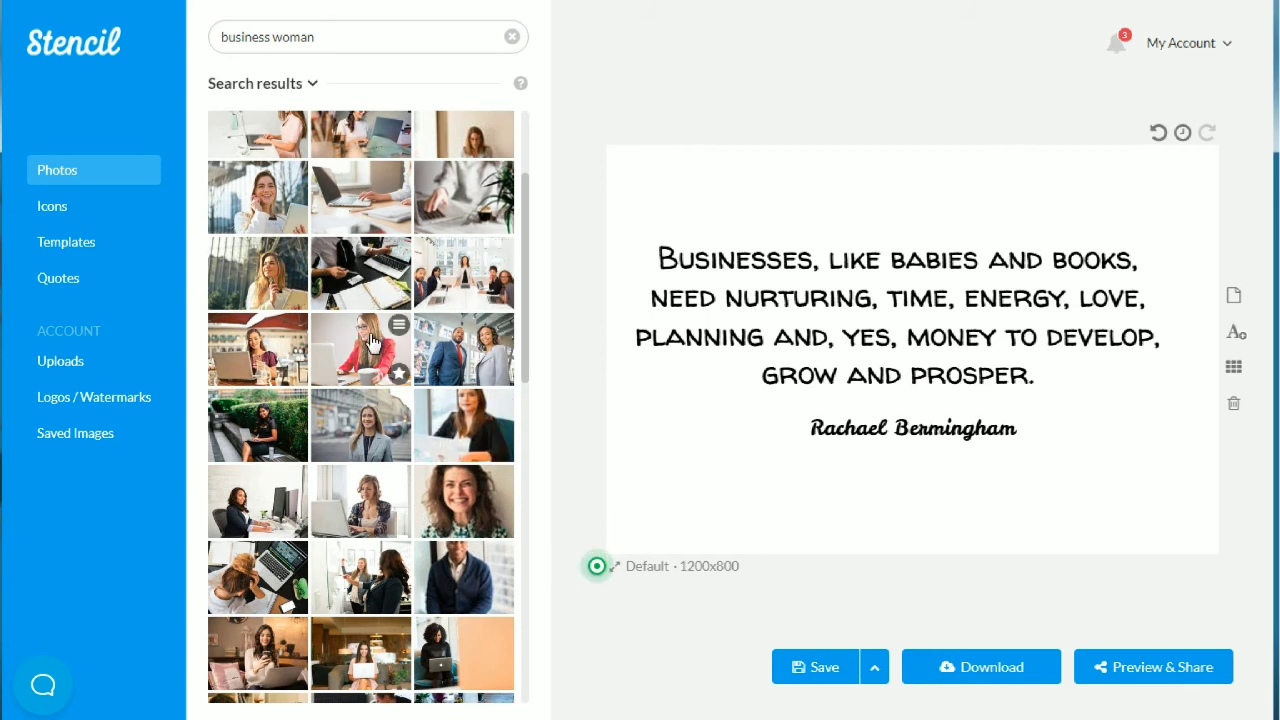
{"action": "mouse_move", "coordinate": [322, 512]}
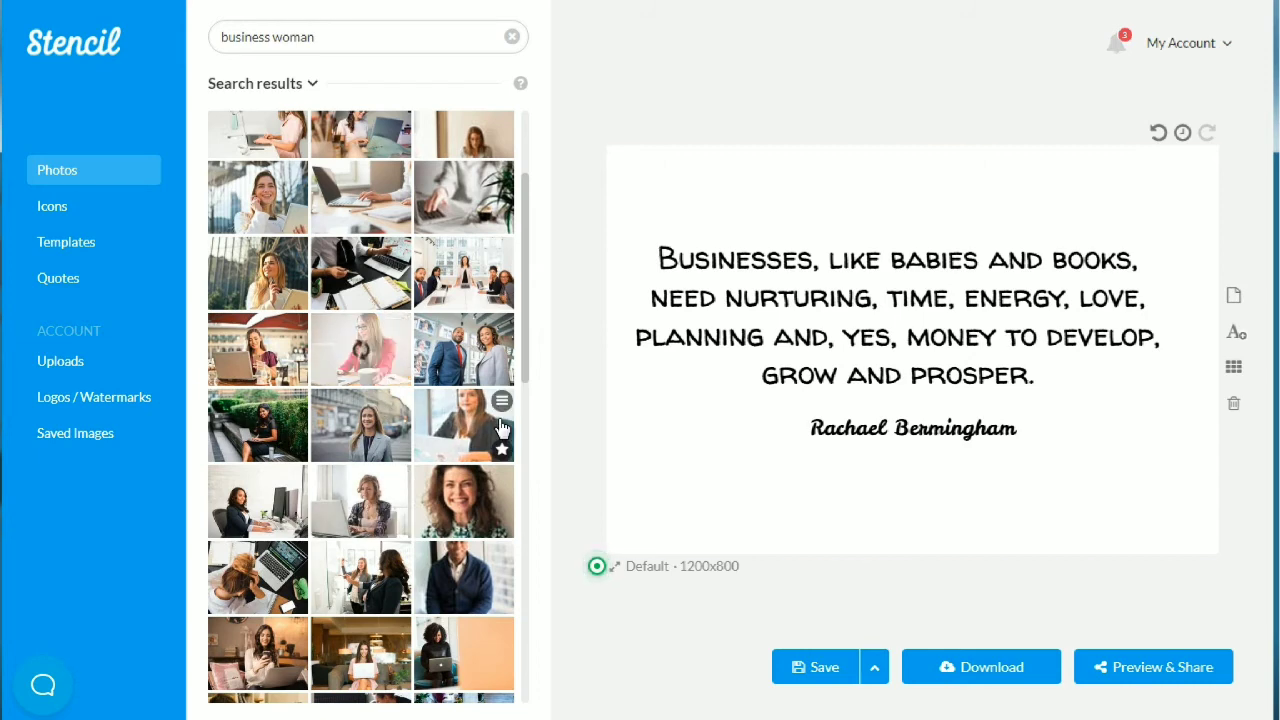
Narrow the quote's text box to fit beside the woman and place the author's name on two lines beneath it
{"action": "left_click", "coordinate": [845, 316]}
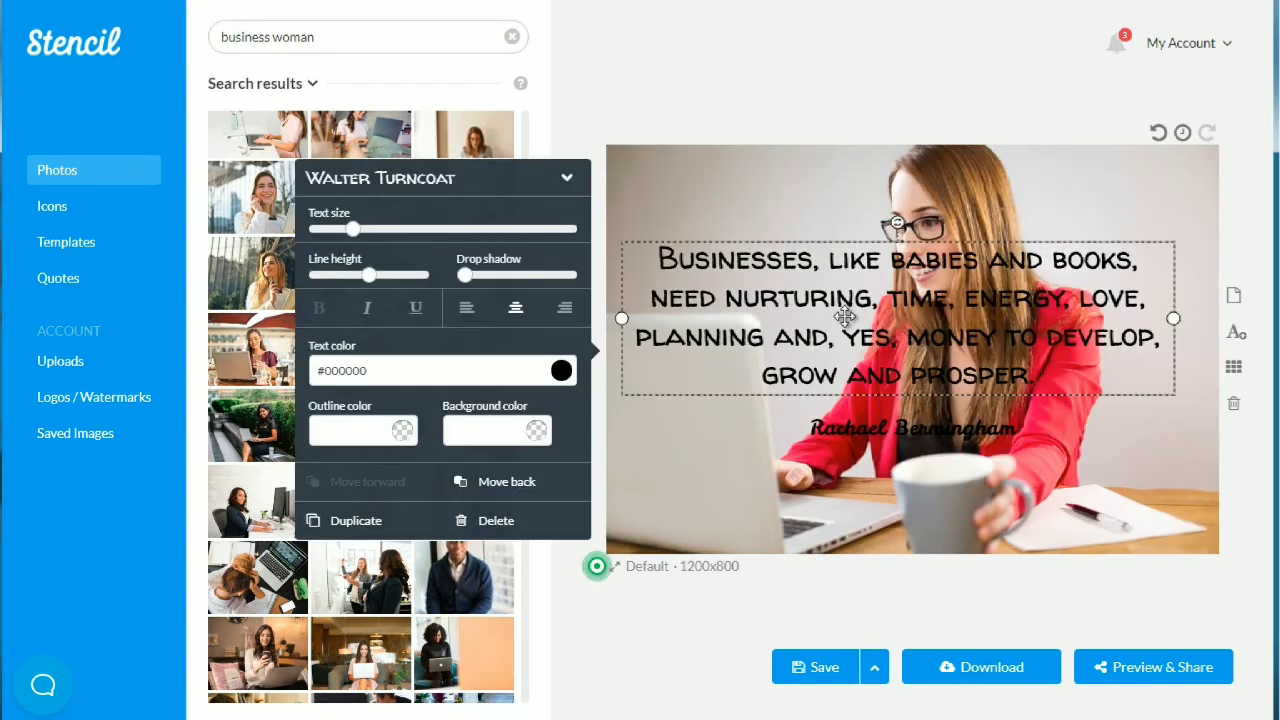
{"action": "left_click_drag", "start_coordinate": [845, 316], "coordinate": [829, 239]}
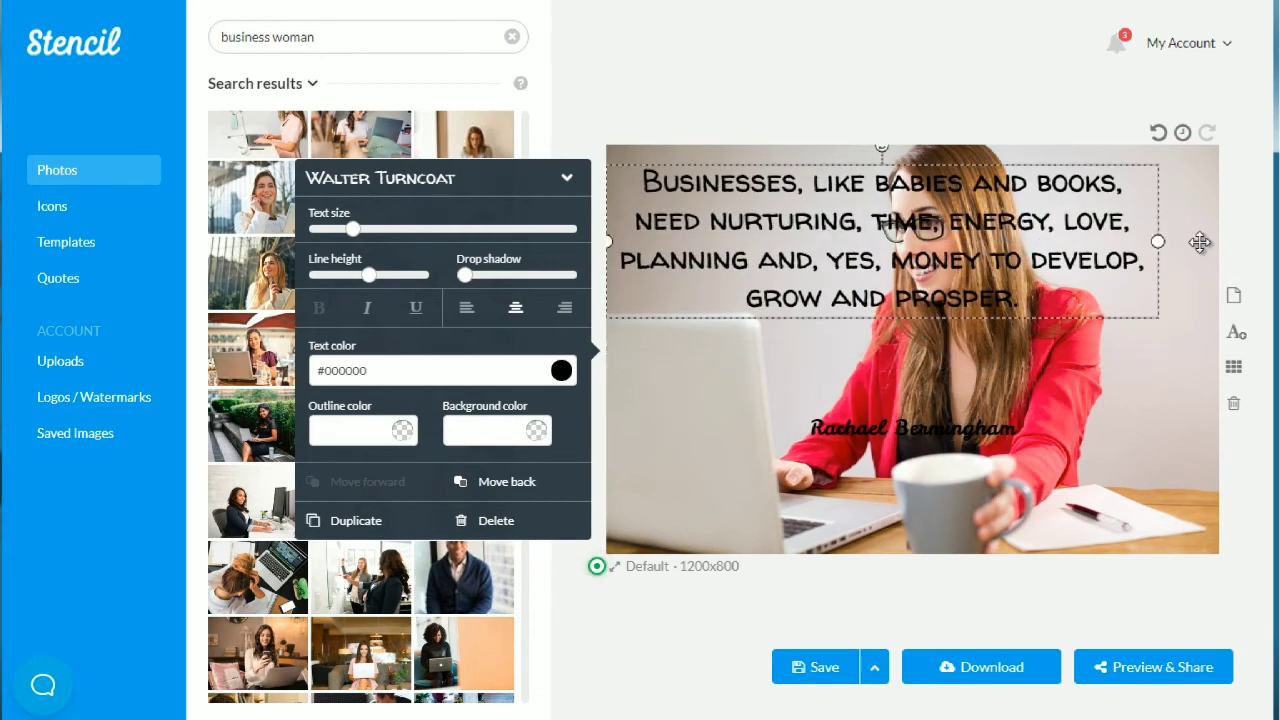
{"action": "left_click_drag", "start_coordinate": [1162, 241], "coordinate": [866, 251]}
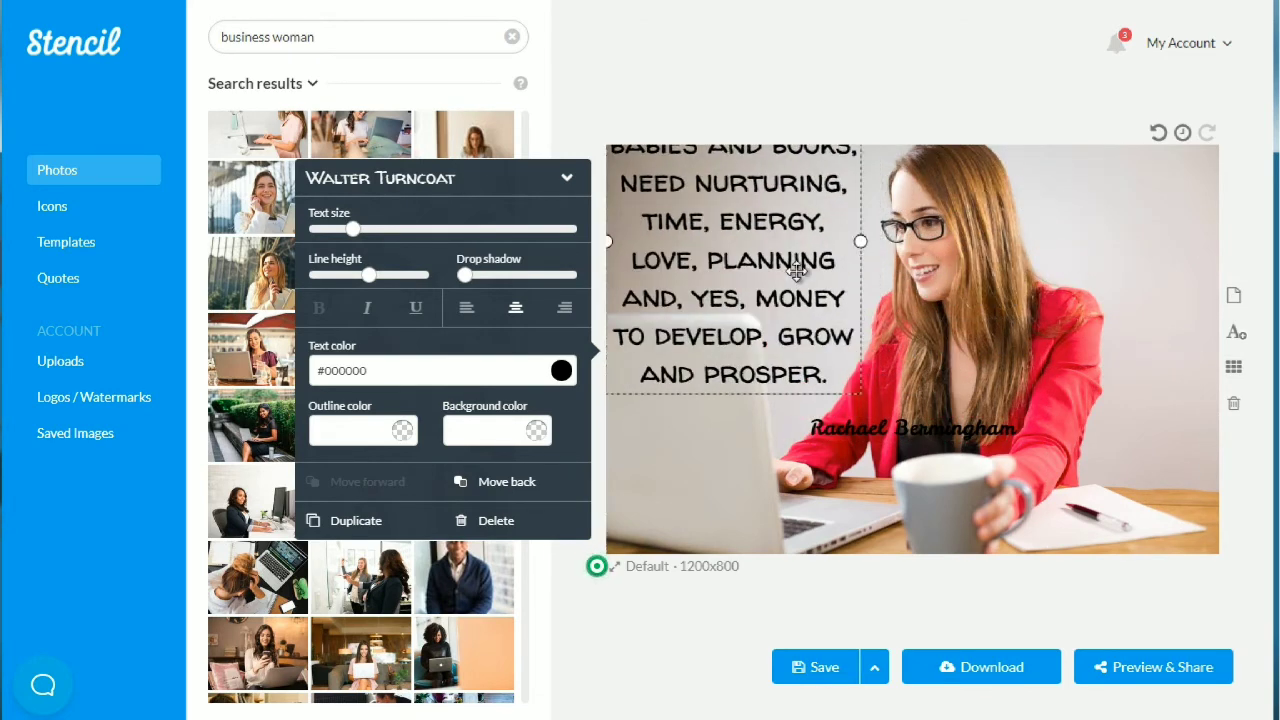
{"action": "left_click_drag", "start_coordinate": [806, 338], "coordinate": [810, 355]}
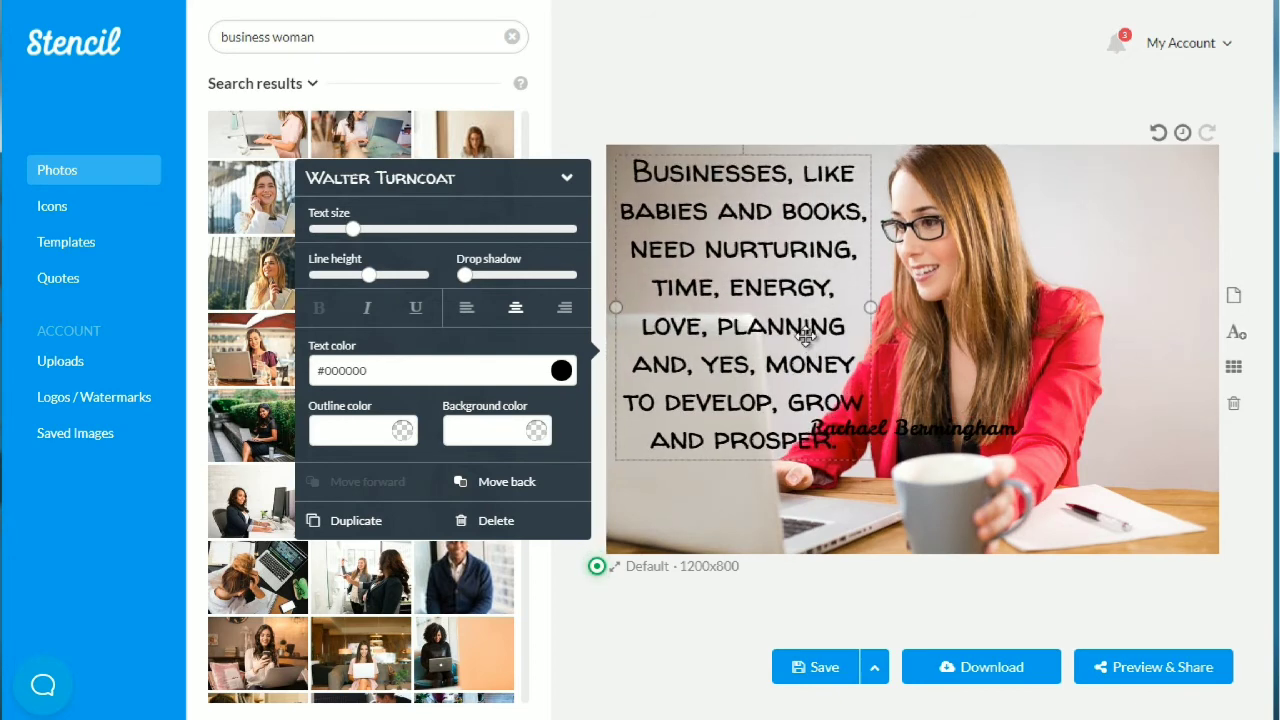
{"action": "left_click_drag", "start_coordinate": [978, 432], "coordinate": [784, 493]}
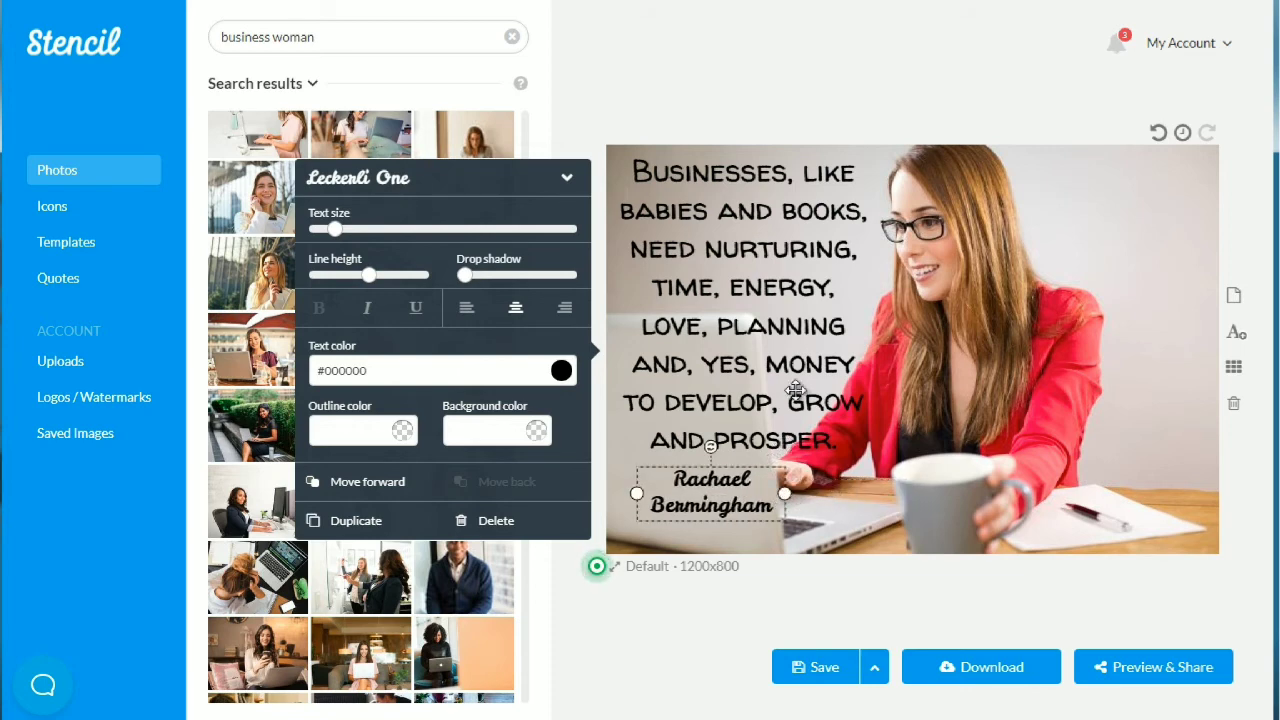
Narrow the quote's text box slightly, set its text size to 38 and shift the quote up
{"action": "left_click", "coordinate": [810, 394]}
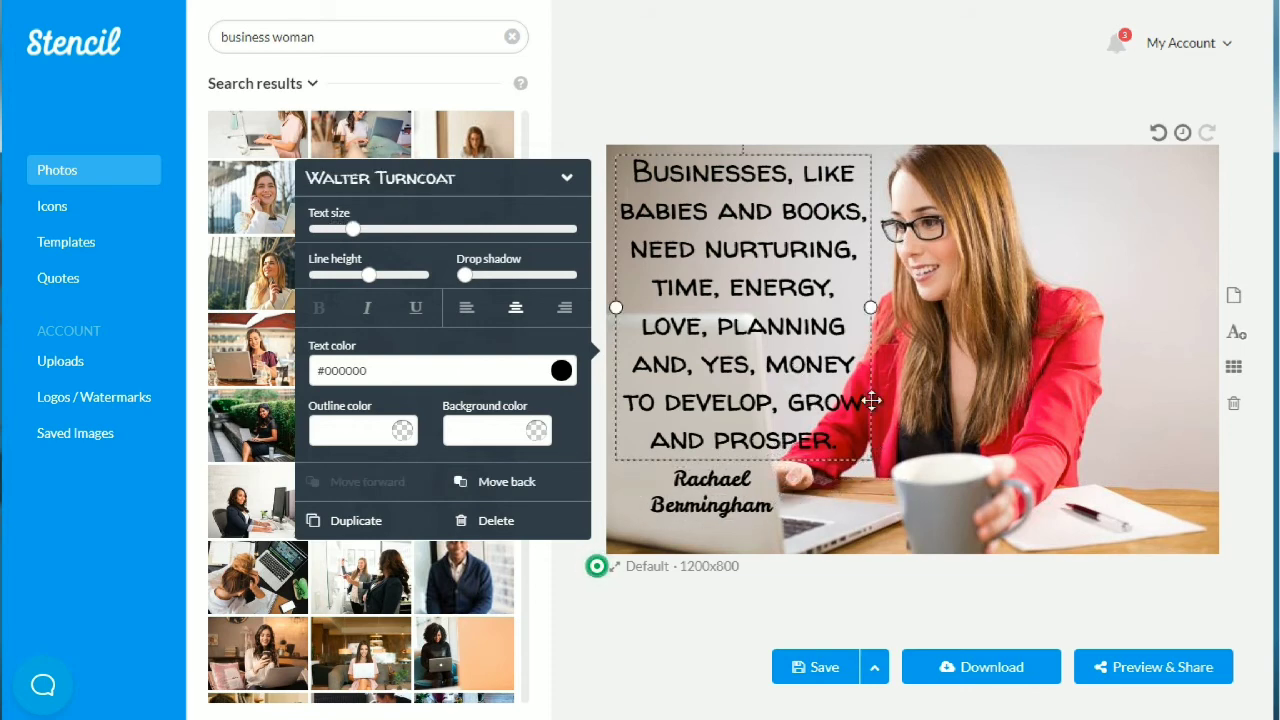
{"action": "left_click_drag", "start_coordinate": [870, 308], "coordinate": [849, 311]}
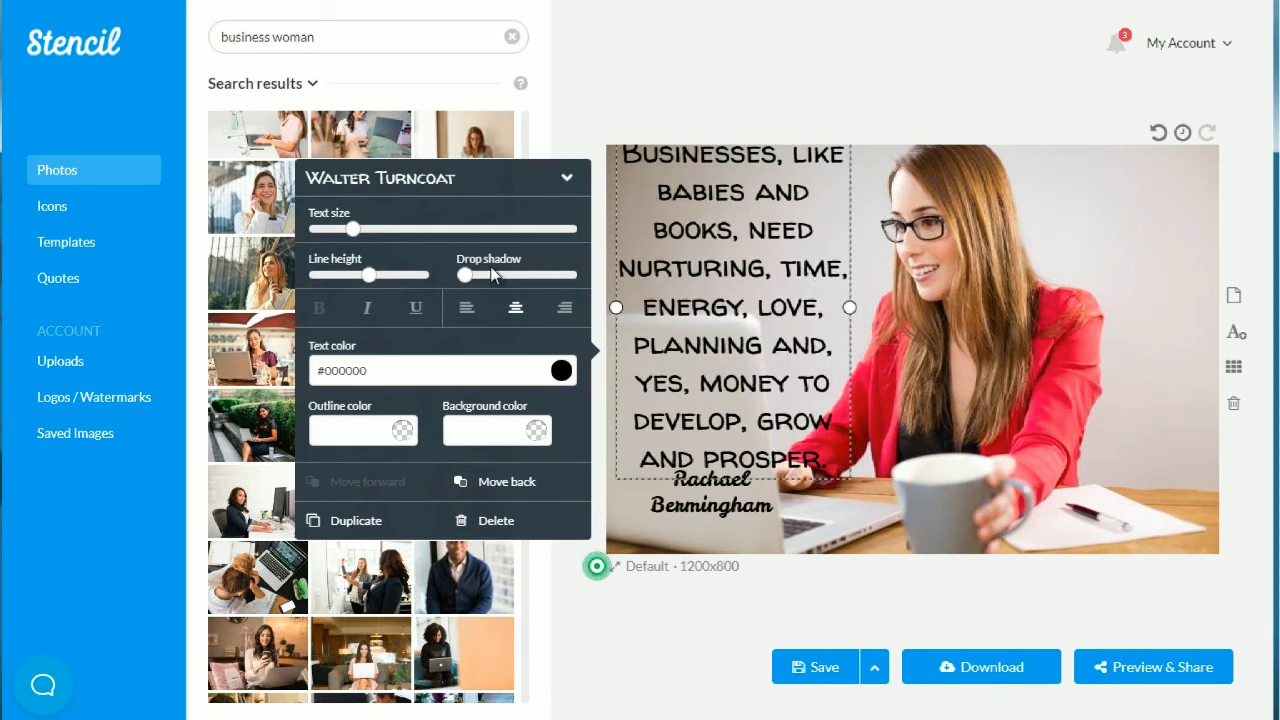
{"action": "left_click_drag", "start_coordinate": [352, 233], "coordinate": [340, 230]}
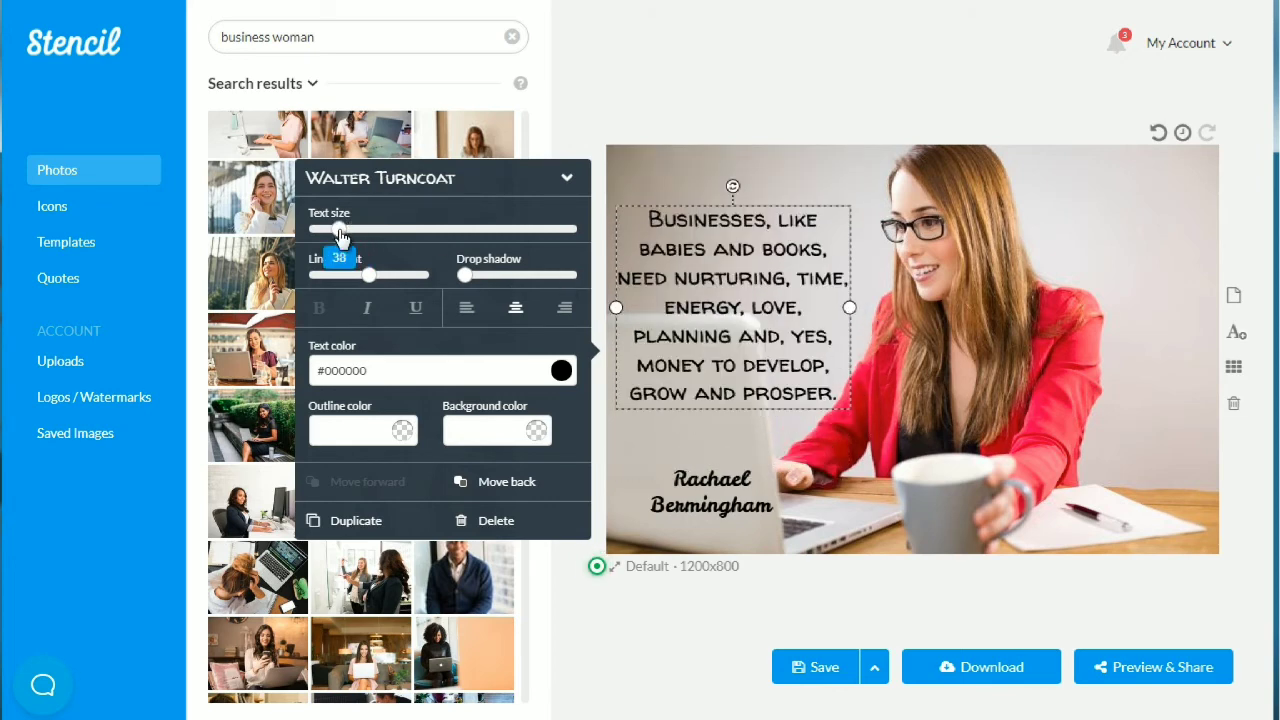
{"action": "left_click_drag", "start_coordinate": [790, 312], "coordinate": [786, 292]}
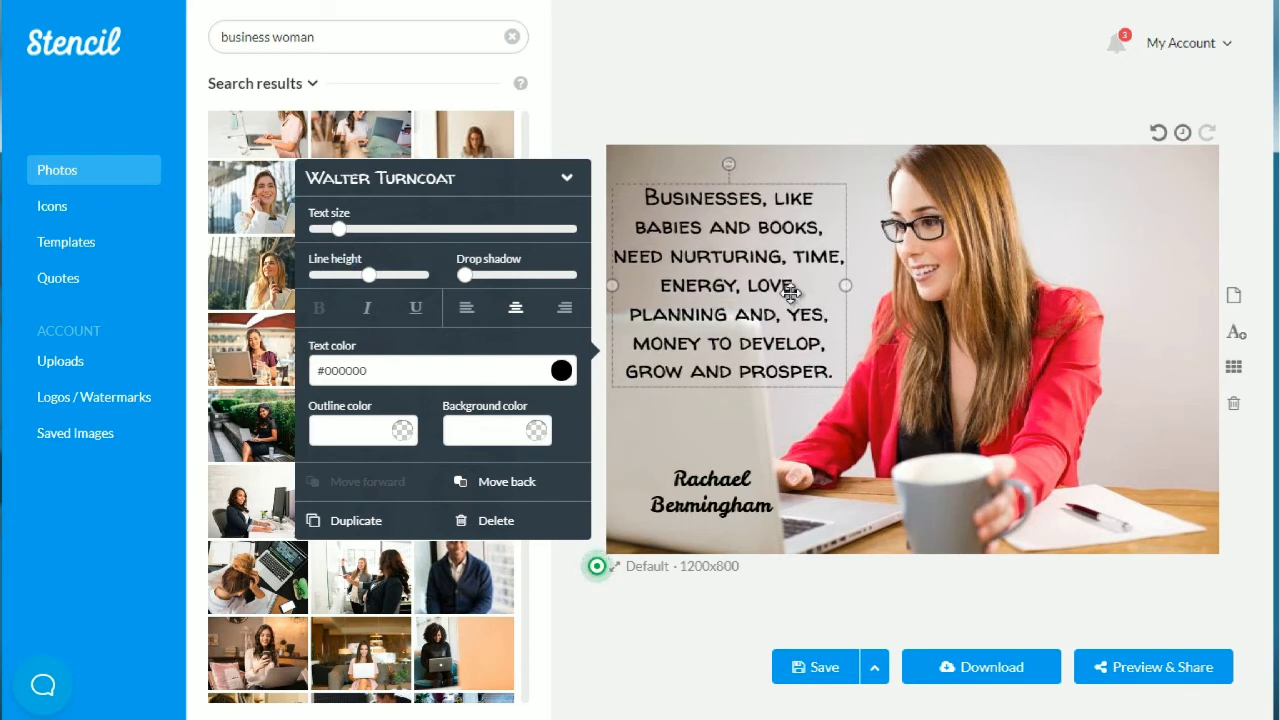
Move the author's name up directly beneath the quote and deselect it
{"action": "left_click", "coordinate": [713, 510]}
{"action": "left_click_drag", "start_coordinate": [713, 510], "coordinate": [700, 430]}
{"action": "left_click", "coordinate": [848, 136]}
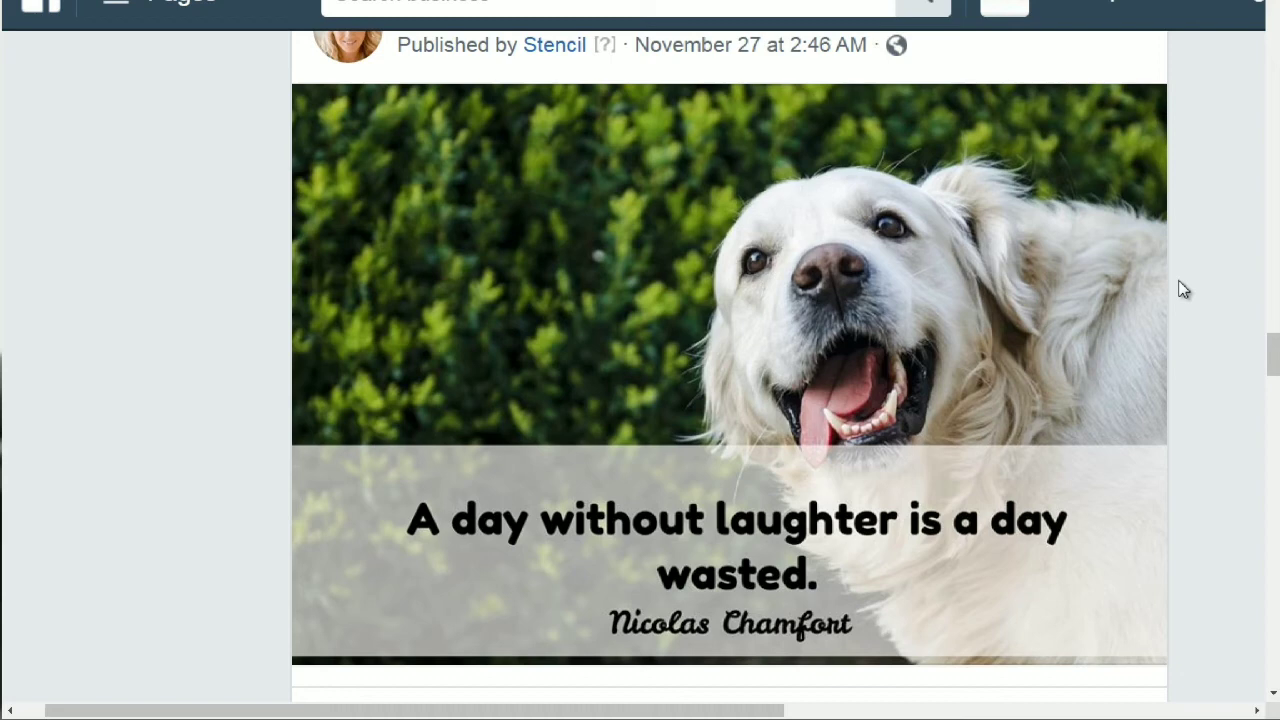
Switch to the Facebook page and review the dog quote image posts with their reach and engagement figures
{"action": "scroll", "coordinate": [1183, 289], "scroll_direction": "down", "scroll_amount": 1}
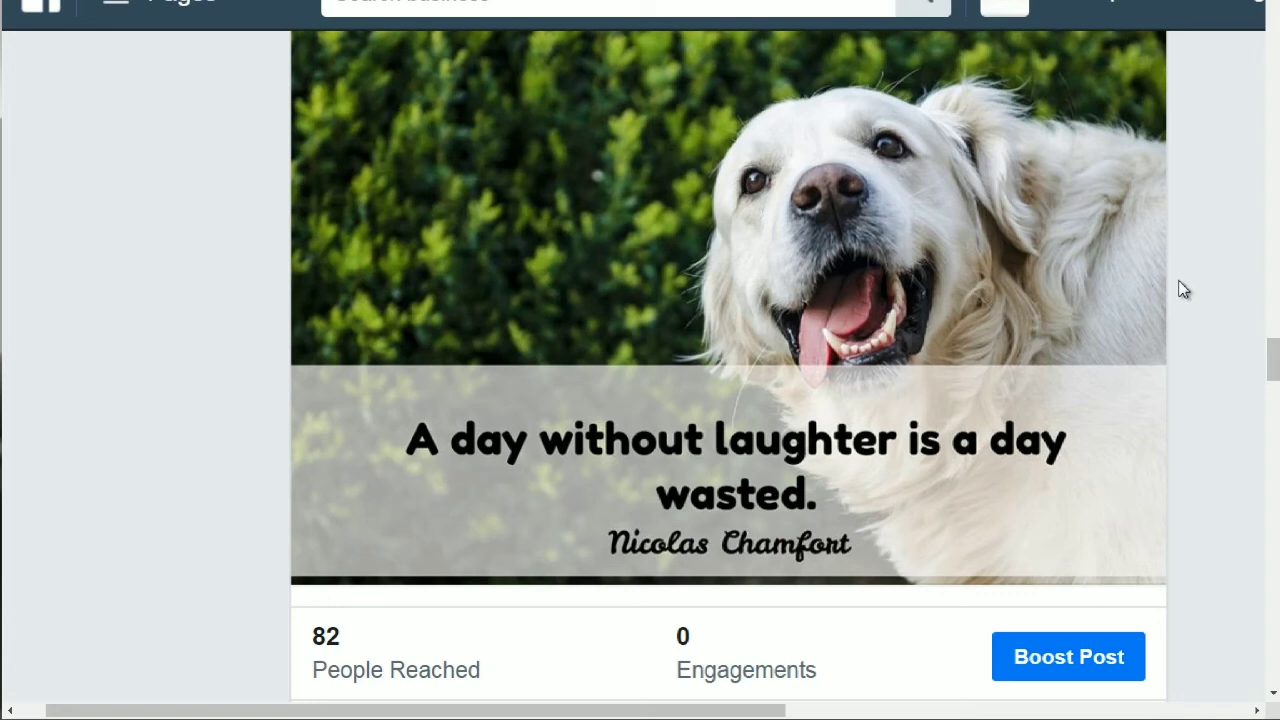
{"action": "scroll", "coordinate": [1183, 289], "scroll_direction": "down", "scroll_amount": 7}
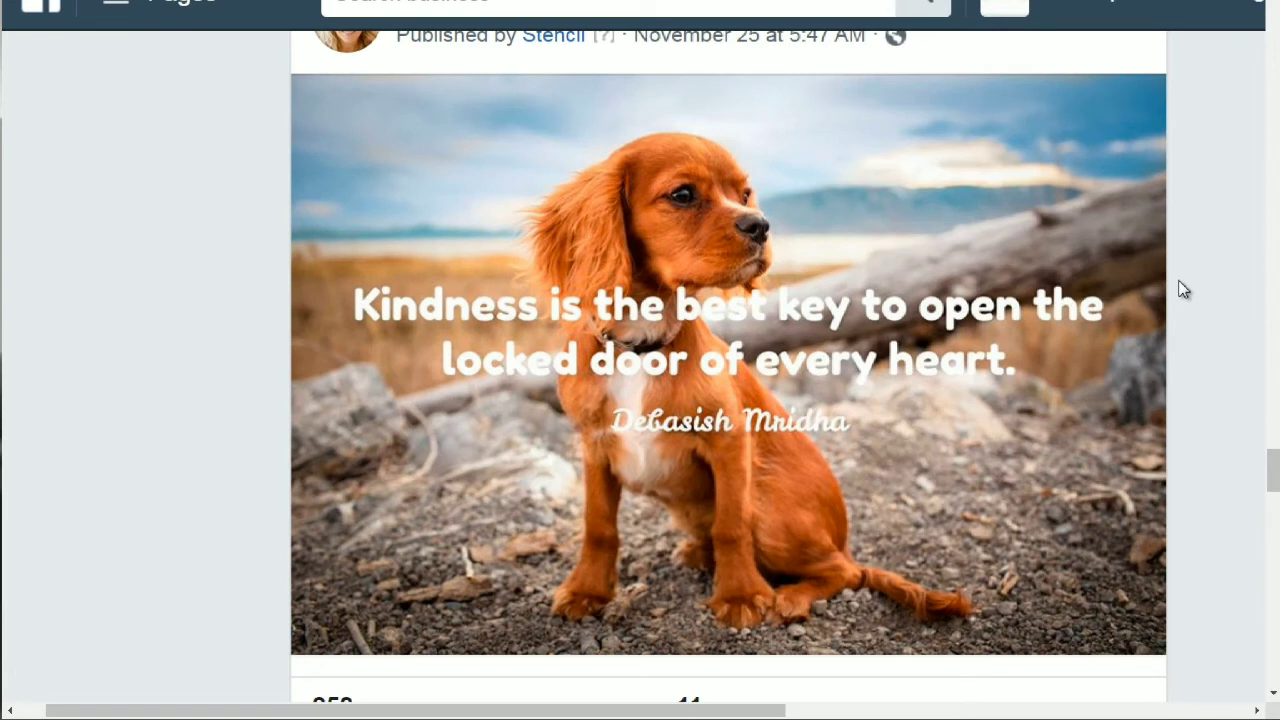
{"action": "scroll", "coordinate": [1183, 289], "scroll_direction": "down", "scroll_amount": 1}
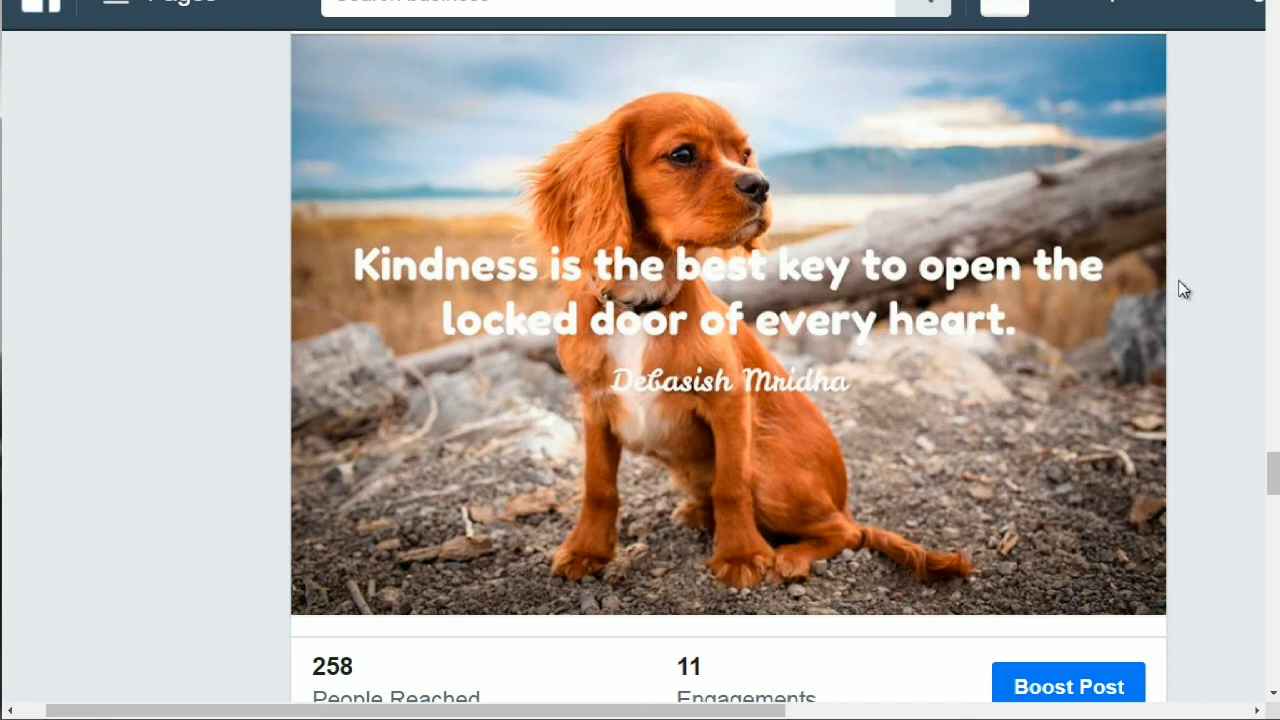
{"action": "scroll", "coordinate": [1183, 289], "scroll_direction": "down", "scroll_amount": 1}
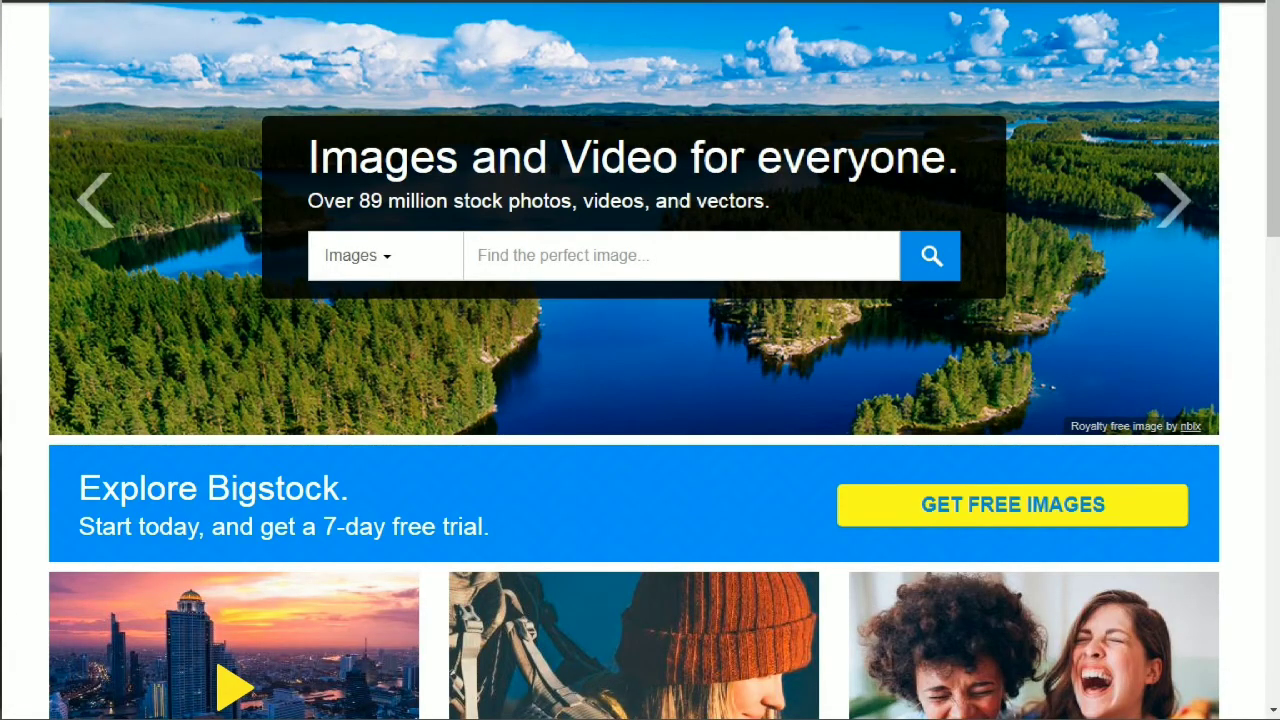
Look over the Bigstock home page and browse the stock photos section of Envato Market
{"action": "scroll", "coordinate": [633, 360], "scroll_direction": "up", "scroll_amount": 1}
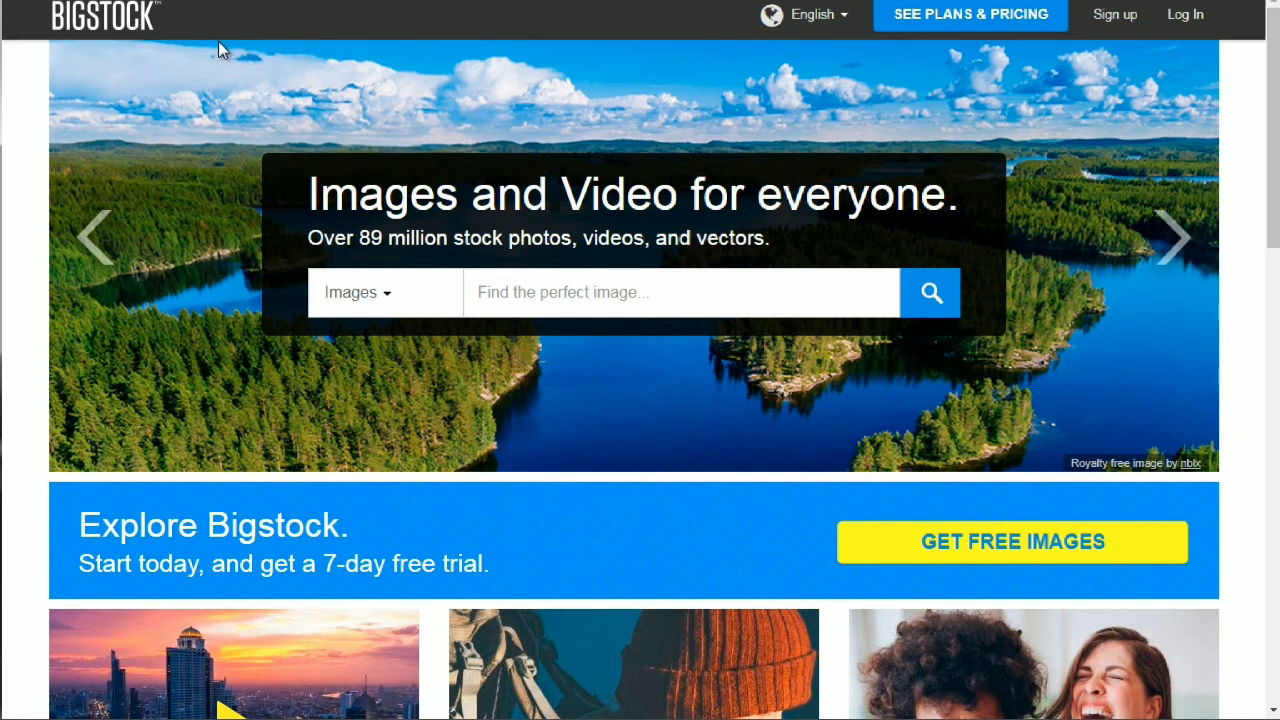
{"action": "left_click_drag", "start_coordinate": [1272, 106], "coordinate": [1274, 246]}
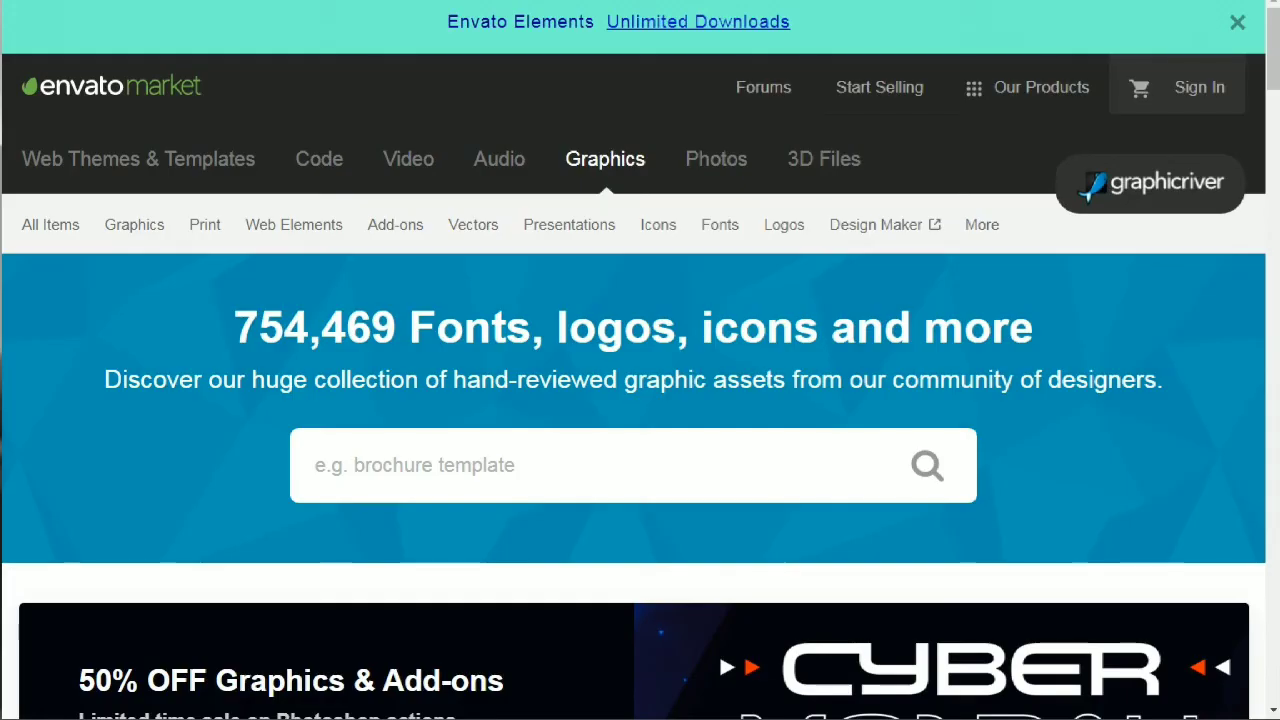
{"action": "mouse_move", "coordinate": [866, 294]}
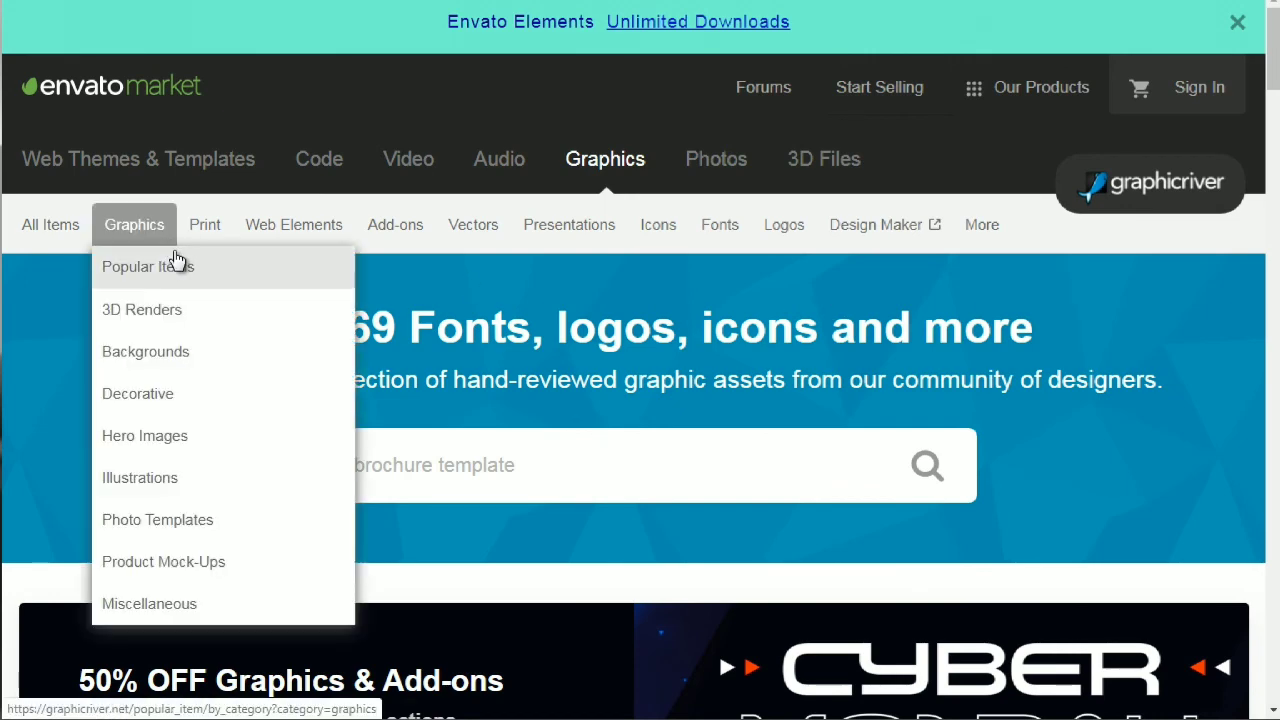
{"action": "mouse_move", "coordinate": [199, 243]}
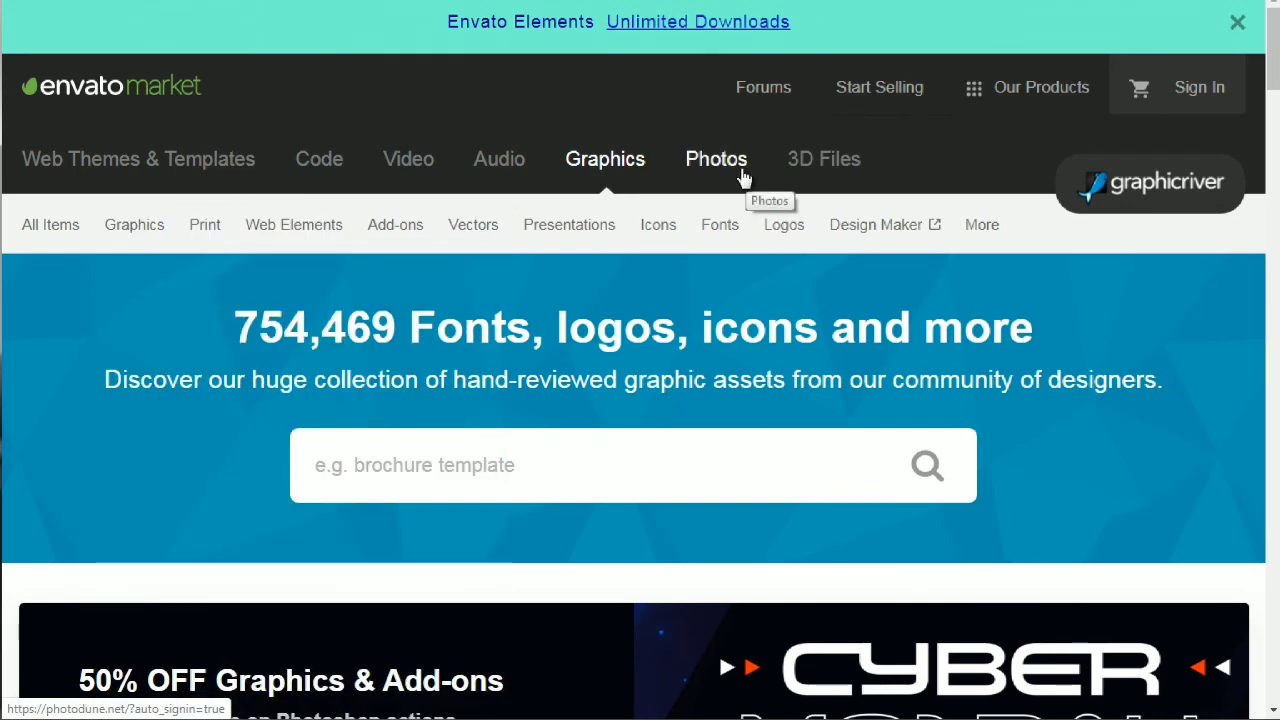
{"action": "left_click", "coordinate": [744, 177]}
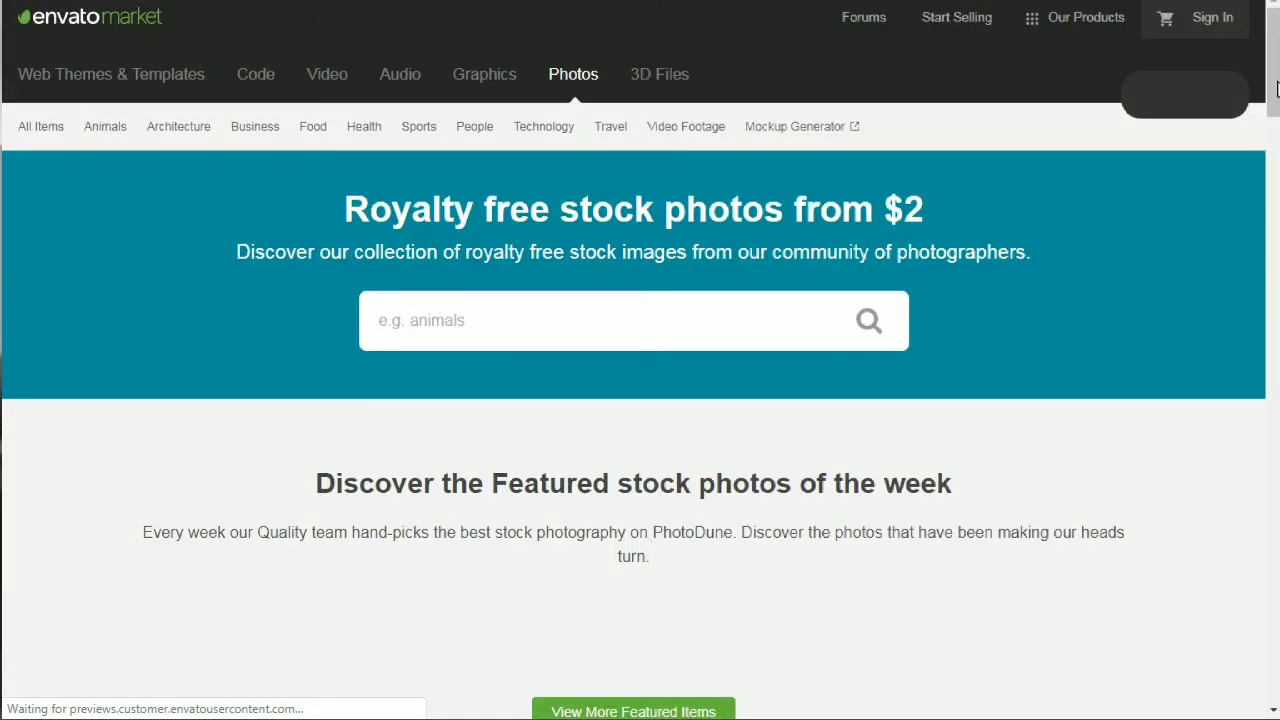
{"action": "left_click_drag", "start_coordinate": [1276, 90], "coordinate": [1276, 188]}
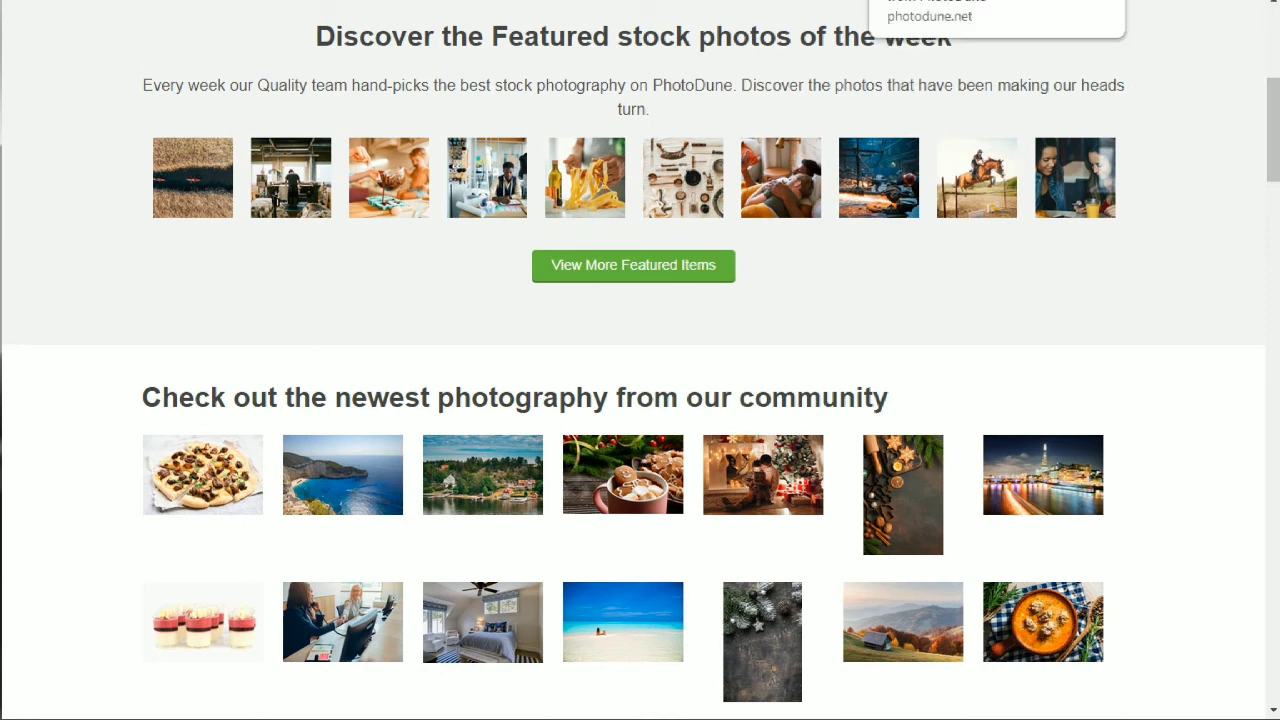
Go to pixabay.com and look over its home page of free images
{"action": "key", "text": "ctrl+l"}
{"action": "type", "text": "pixabay.c"}
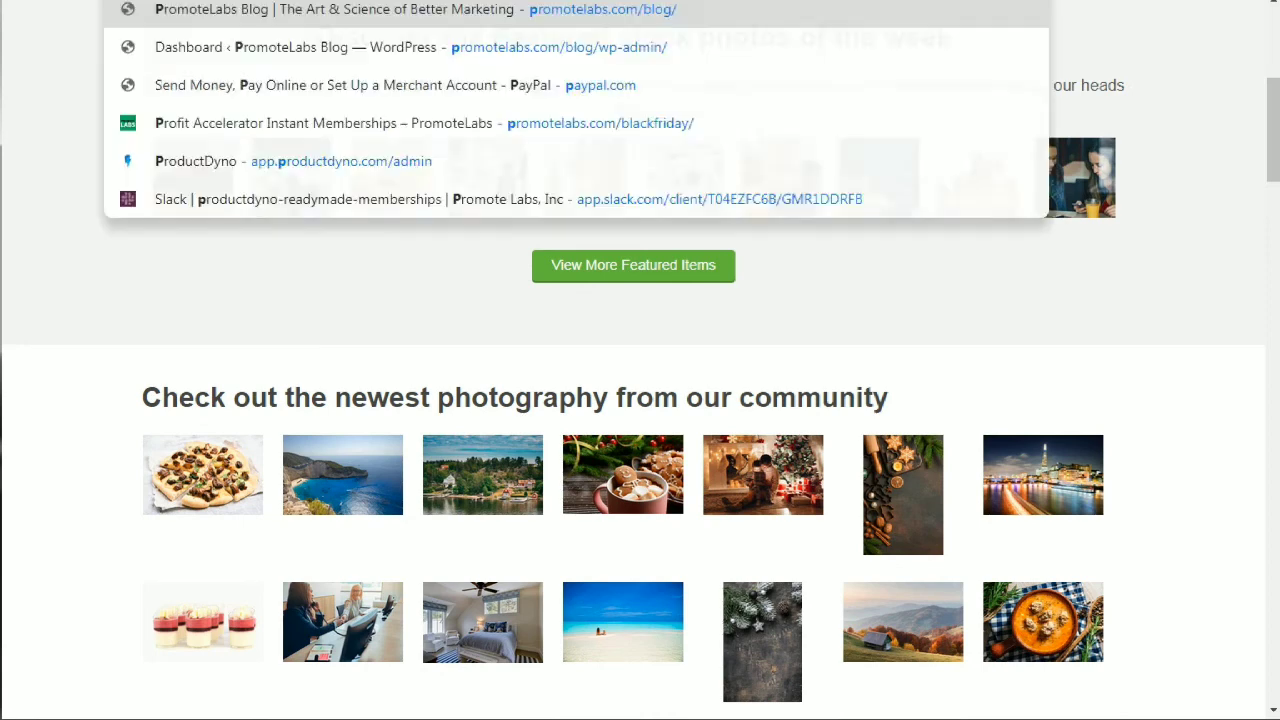
{"action": "type", "text": "om"}
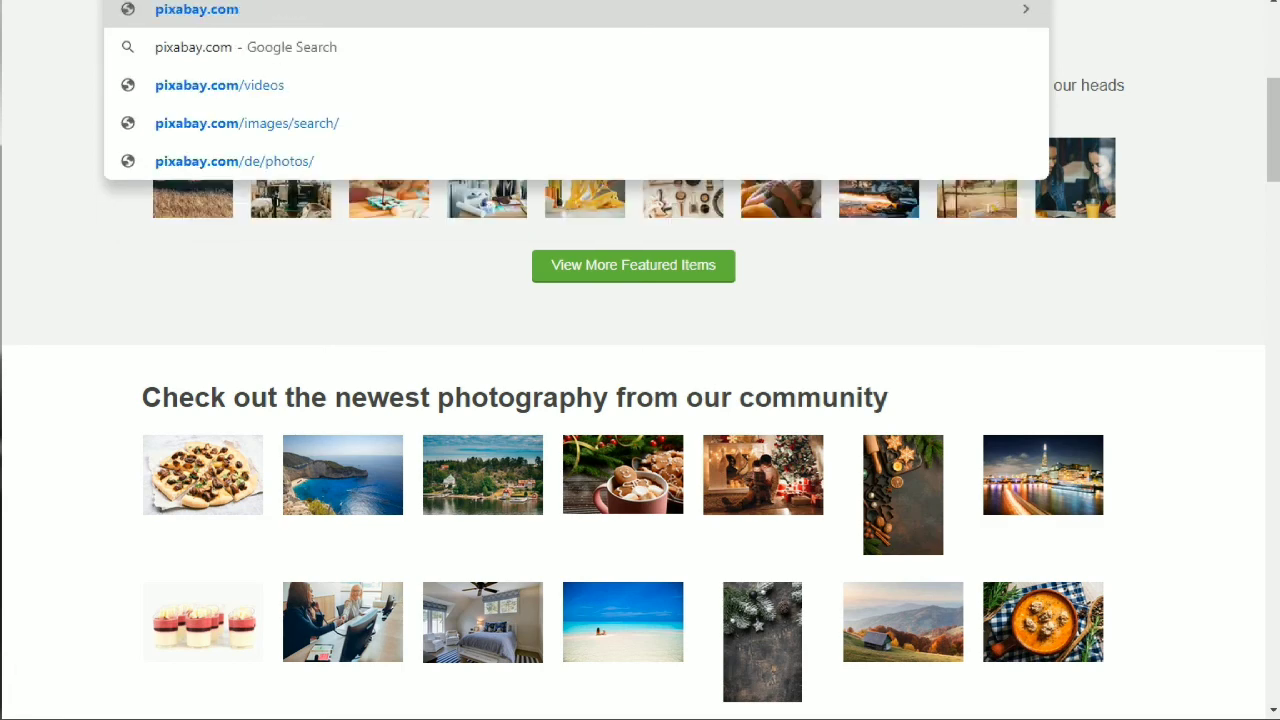
{"action": "key", "text": "Return"}
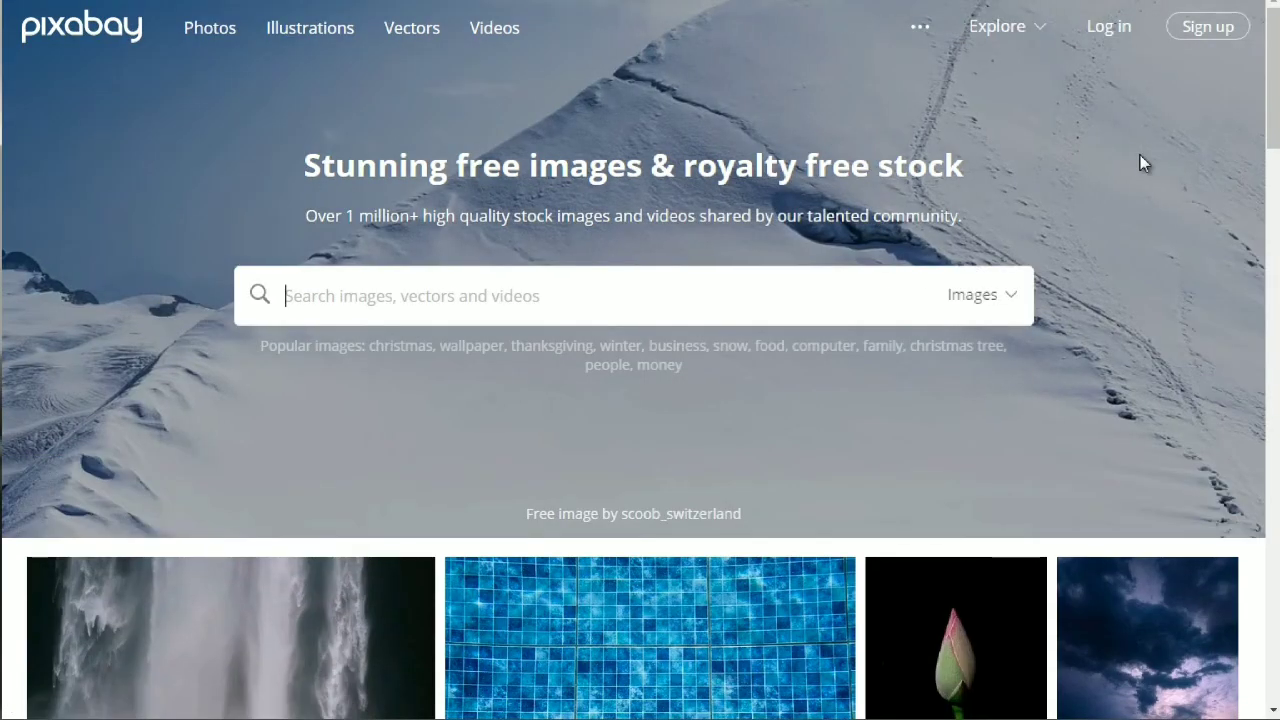
{"action": "left_click", "coordinate": [1273, 130]}
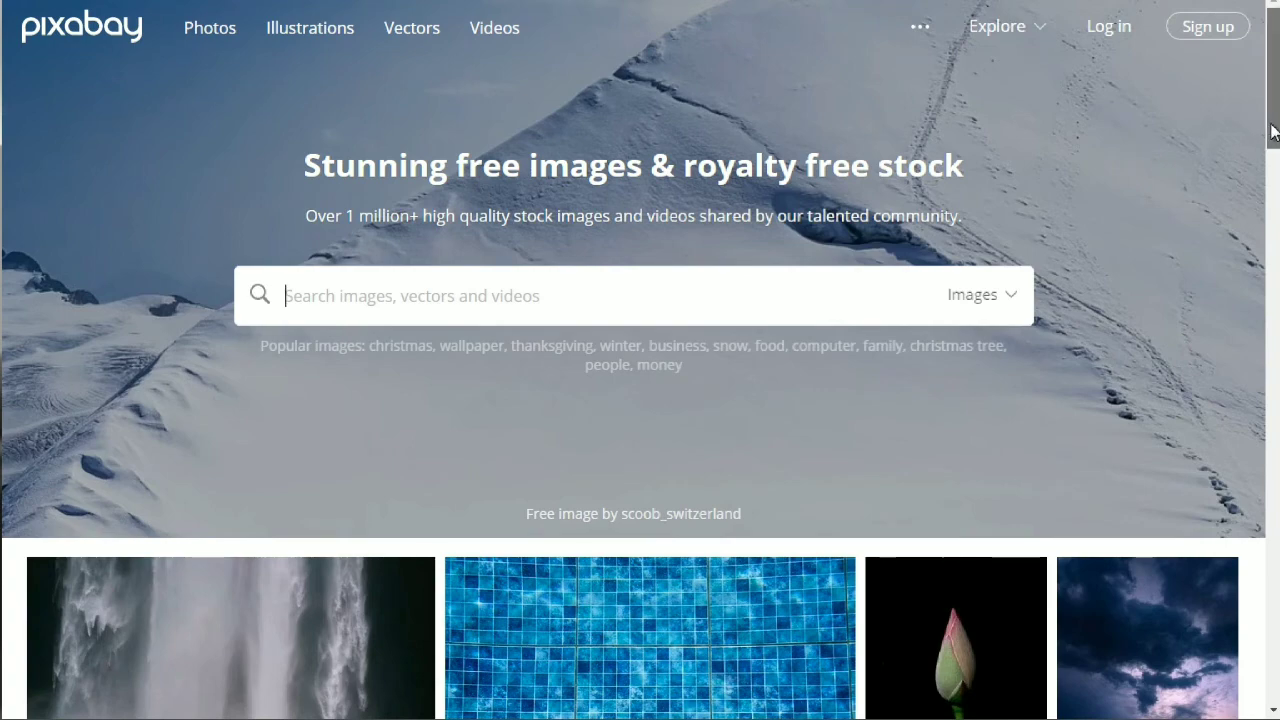
{"action": "left_click_drag", "start_coordinate": [1273, 130], "coordinate": [1273, 162]}
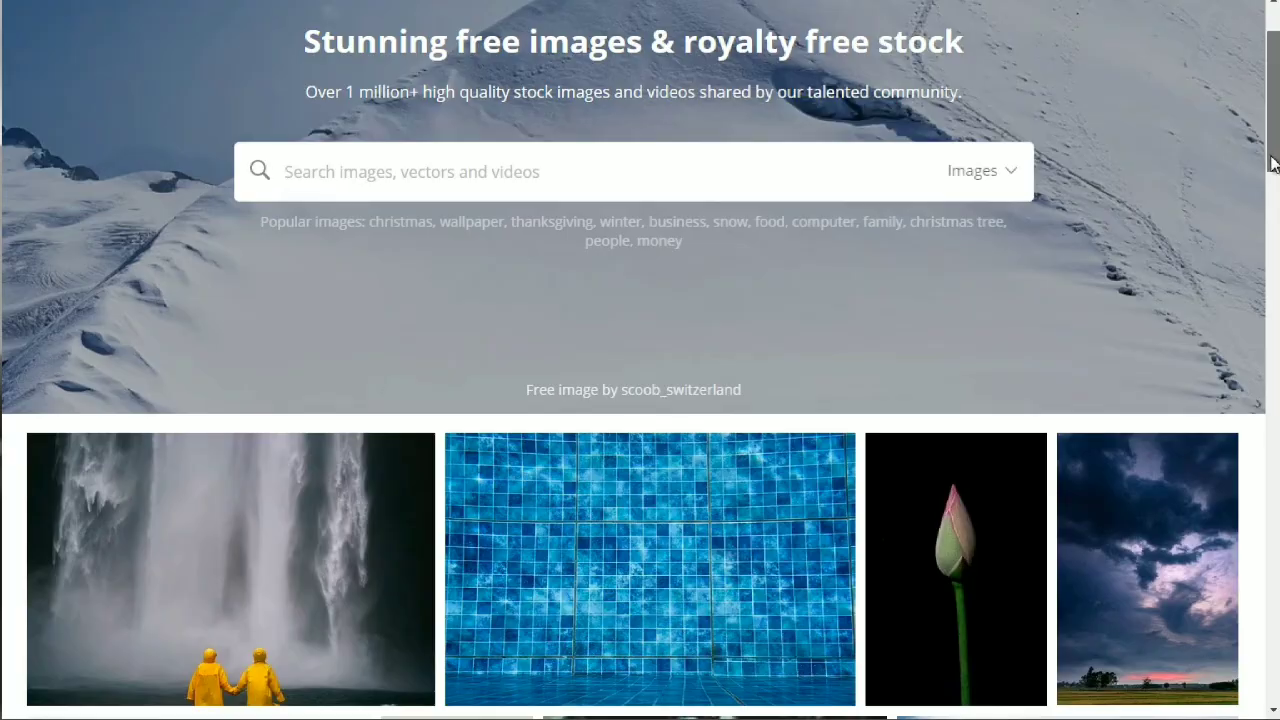
{"action": "left_click_drag", "start_coordinate": [1273, 162], "coordinate": [1252, 120]}
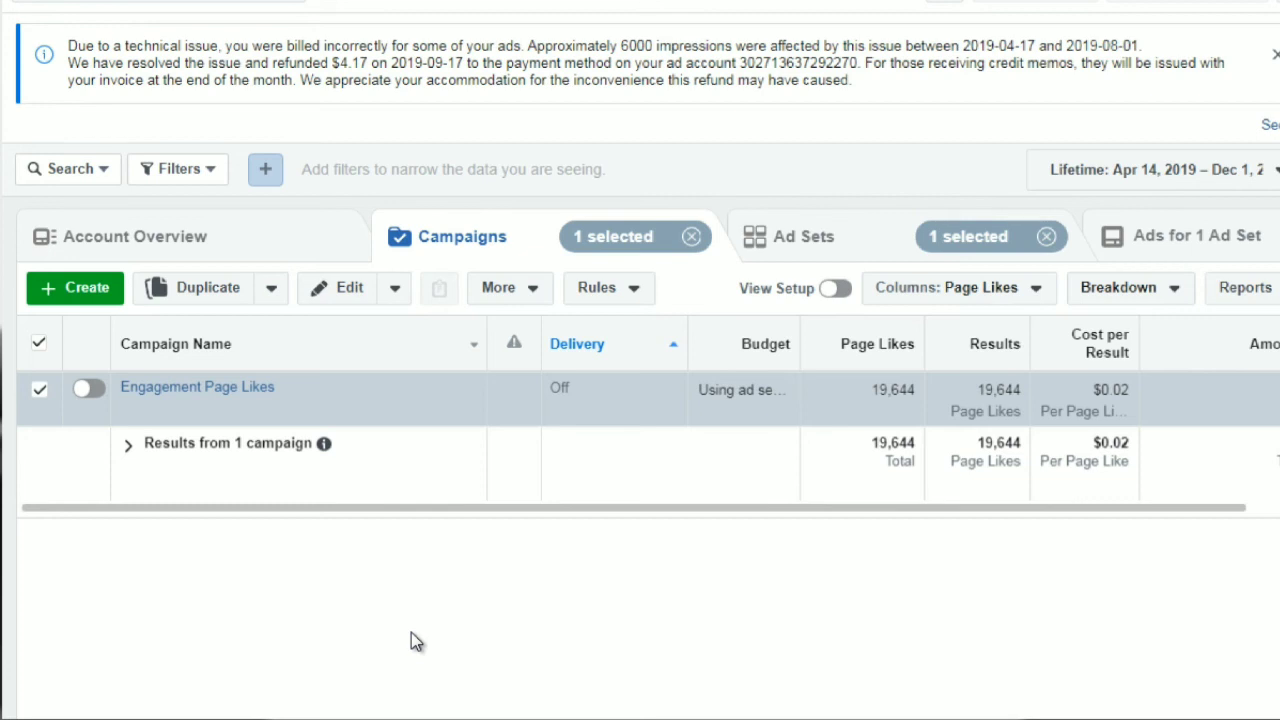
Start a new campaign in Facebook Ads Manager with Engagement as its marketing objective
{"action": "left_click", "coordinate": [80, 297]}
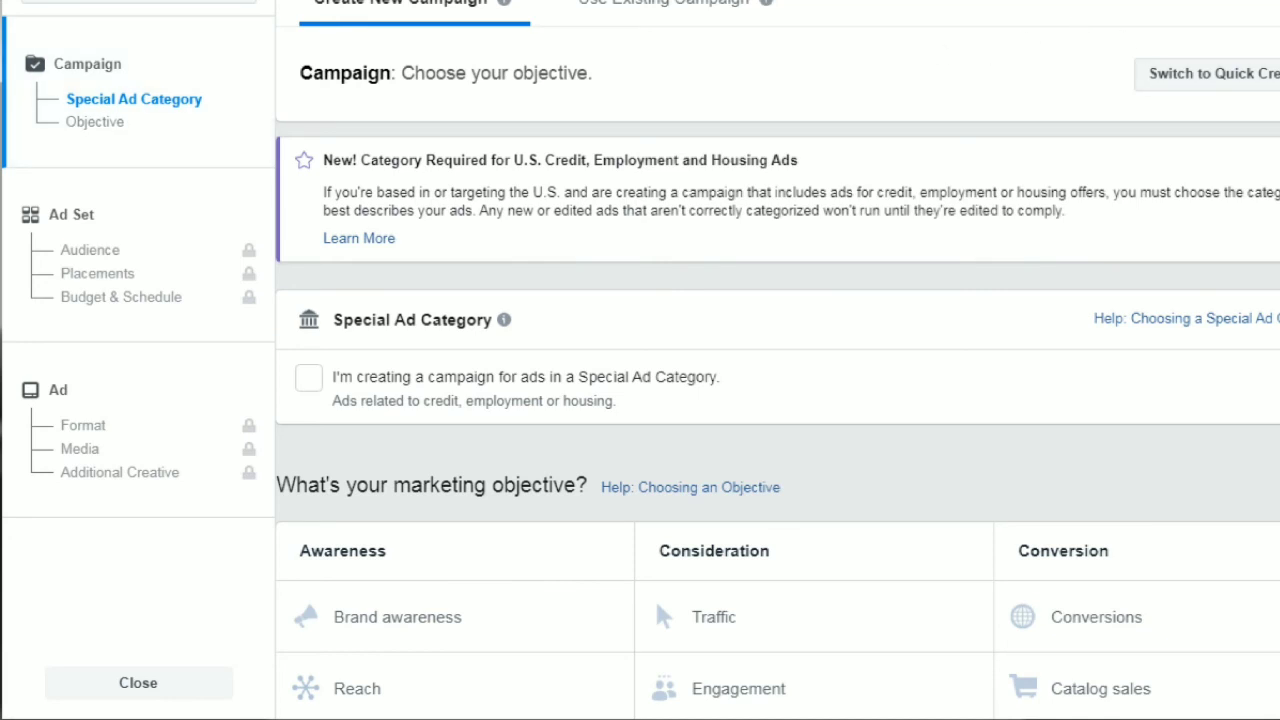
{"action": "scroll", "coordinate": [778, 360], "scroll_direction": "down", "scroll_amount": 1}
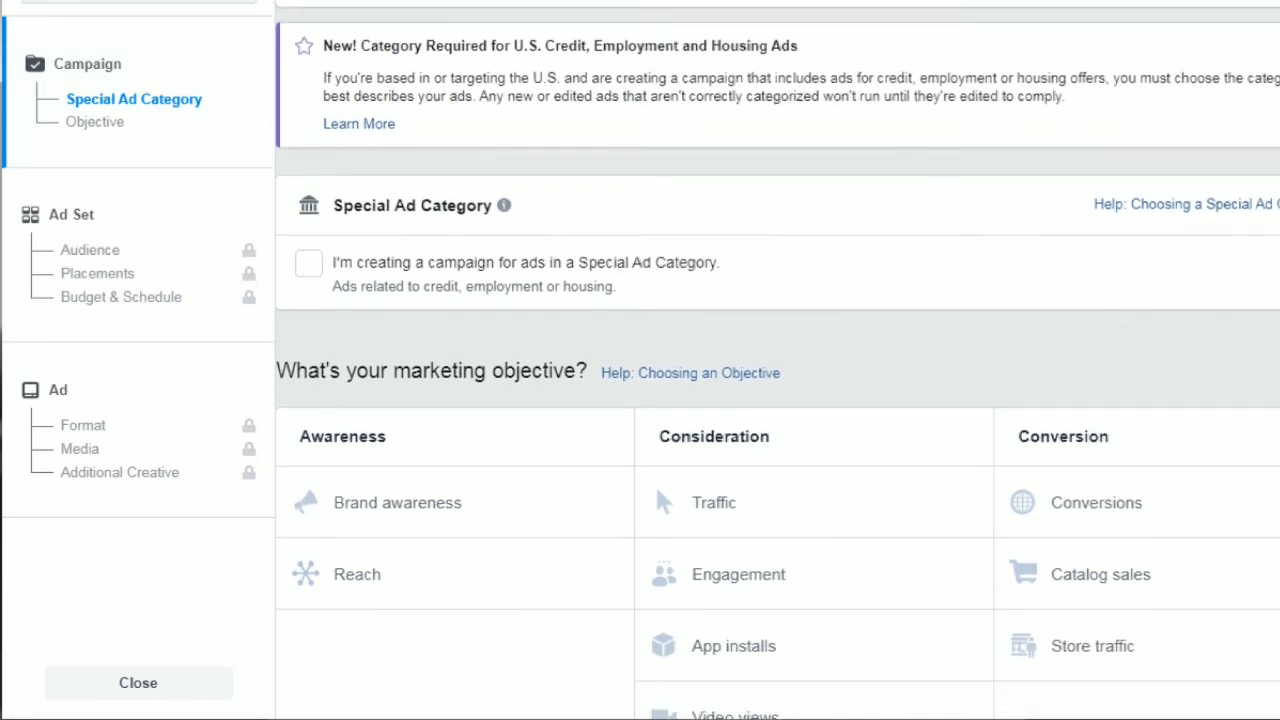
{"action": "scroll", "coordinate": [914, 286], "scroll_direction": "down", "scroll_amount": 4}
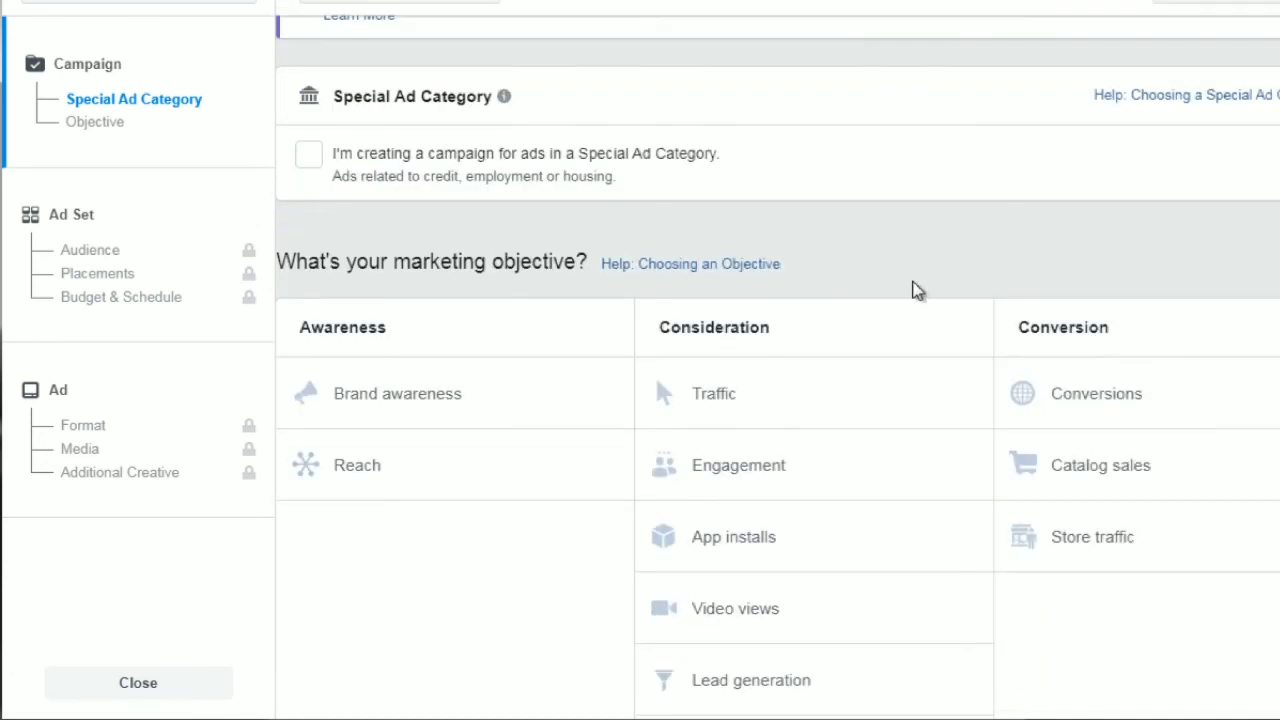
{"action": "left_click", "coordinate": [745, 473]}
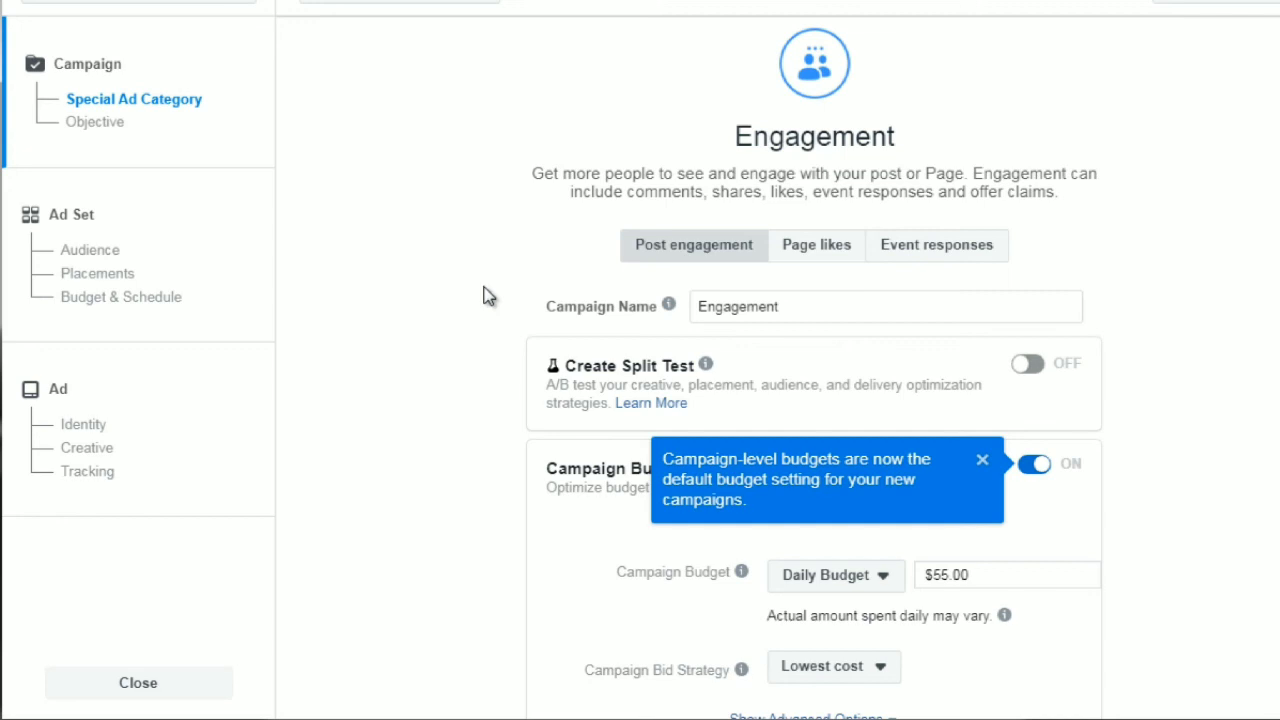
Set the engagement type to Page likes and name the campaign "Engagement X Fan Page - Page Likes"
{"action": "left_click", "coordinate": [982, 459]}
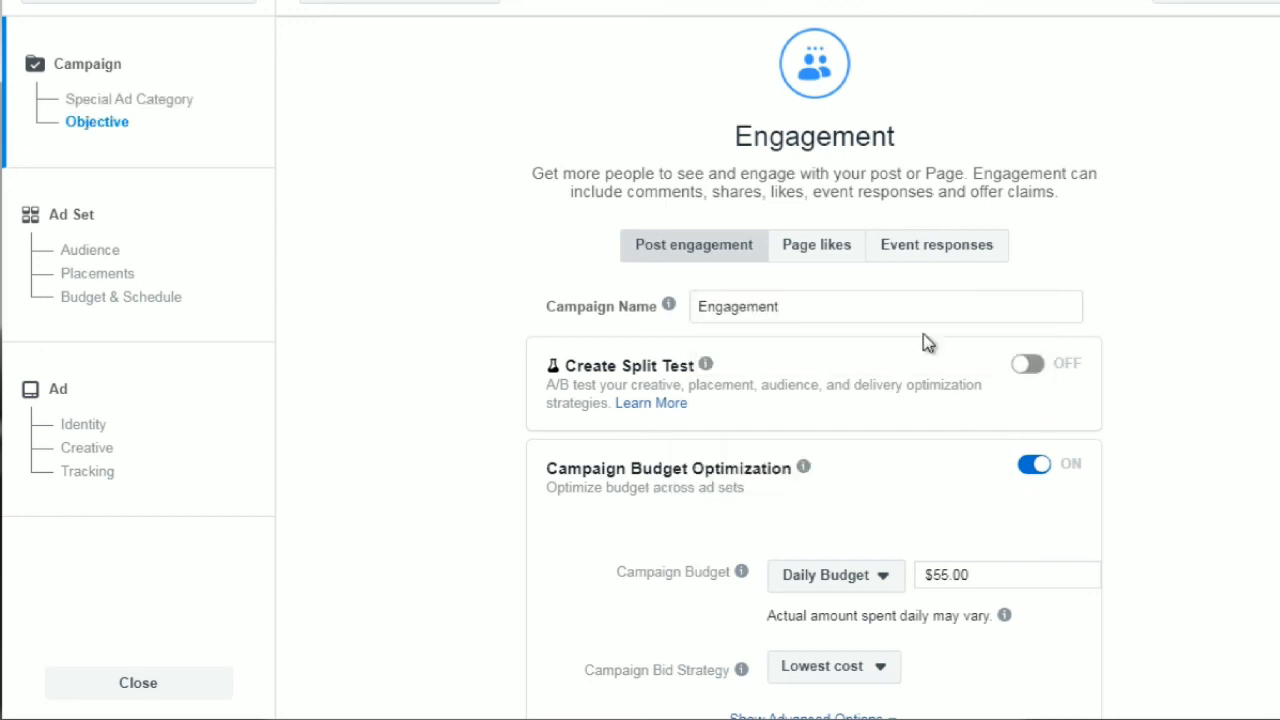
{"action": "left_click", "coordinate": [827, 250]}
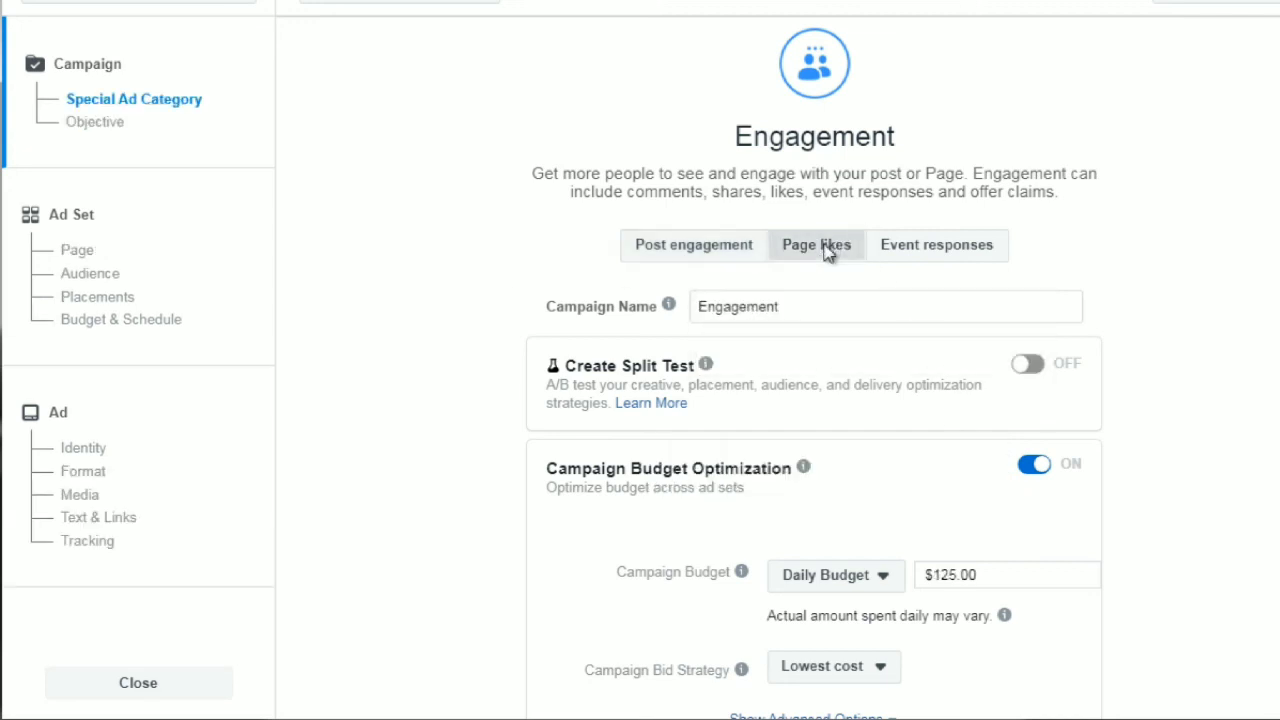
{"action": "mouse_move", "coordinate": [670, 300]}
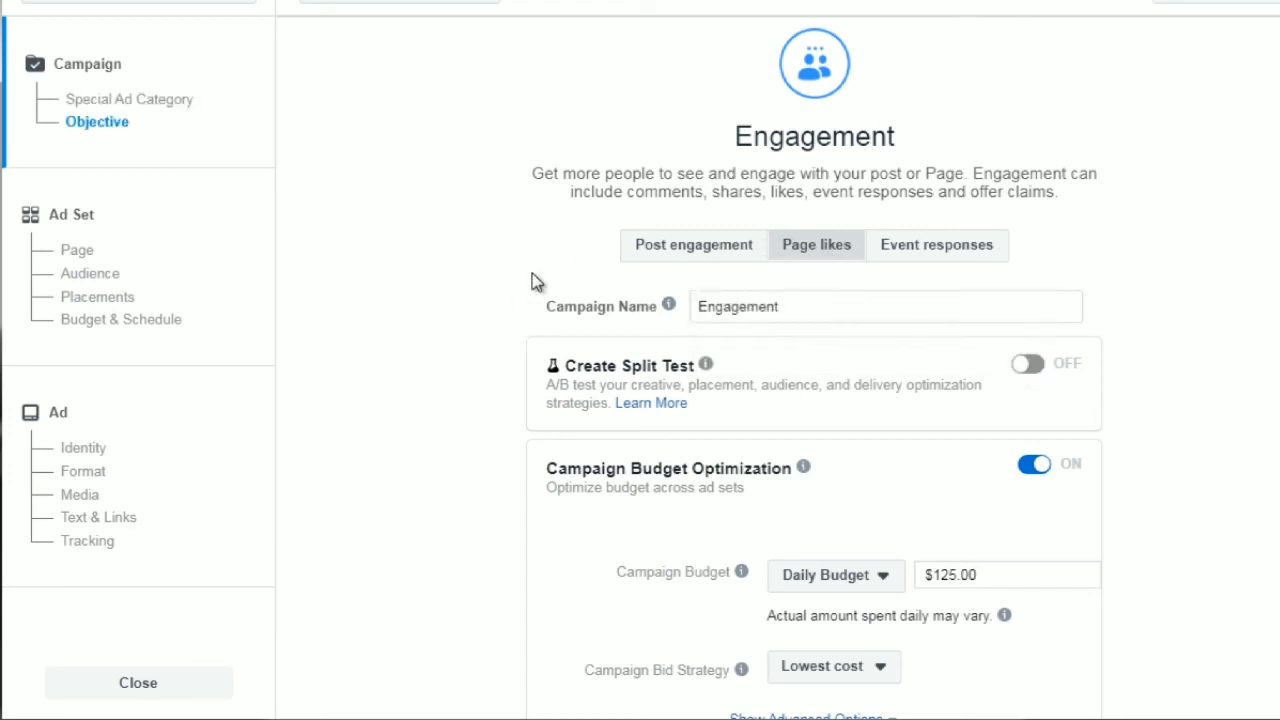
{"action": "left_click", "coordinate": [808, 306]}
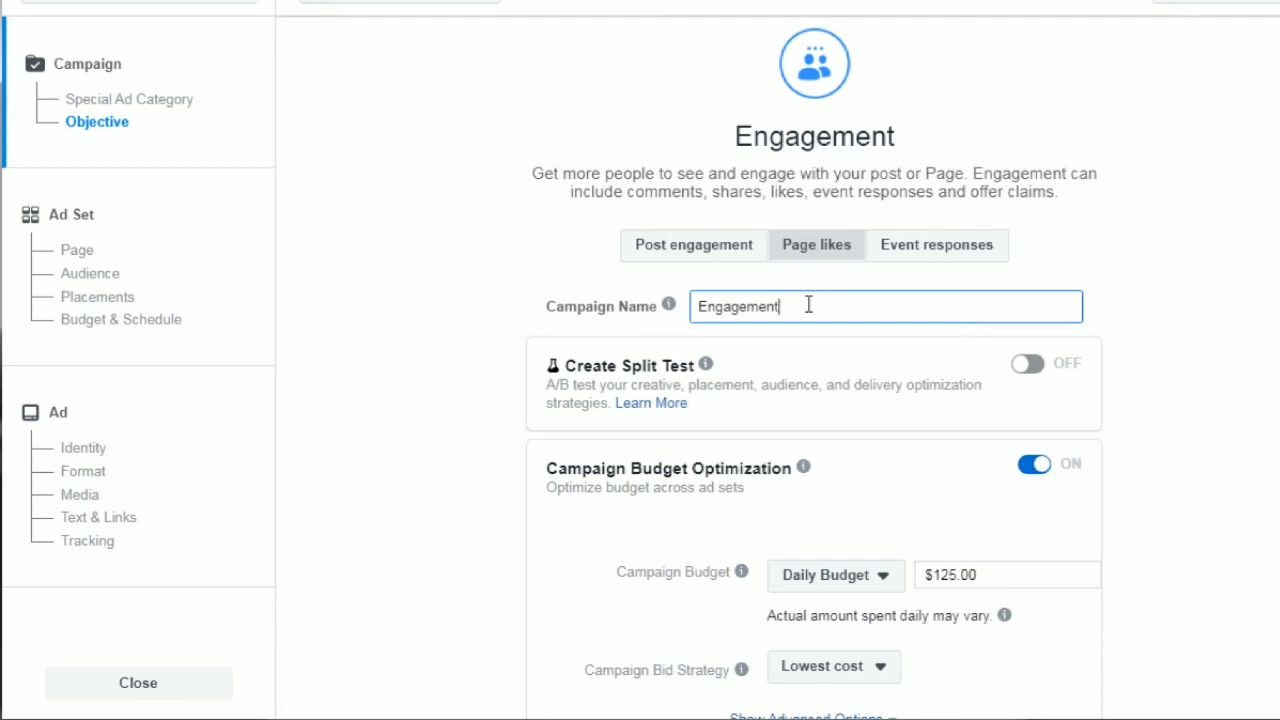
{"action": "type", "text": "X Fan Page - Page Likes"}
{"action": "left_click", "coordinate": [482, 363]}
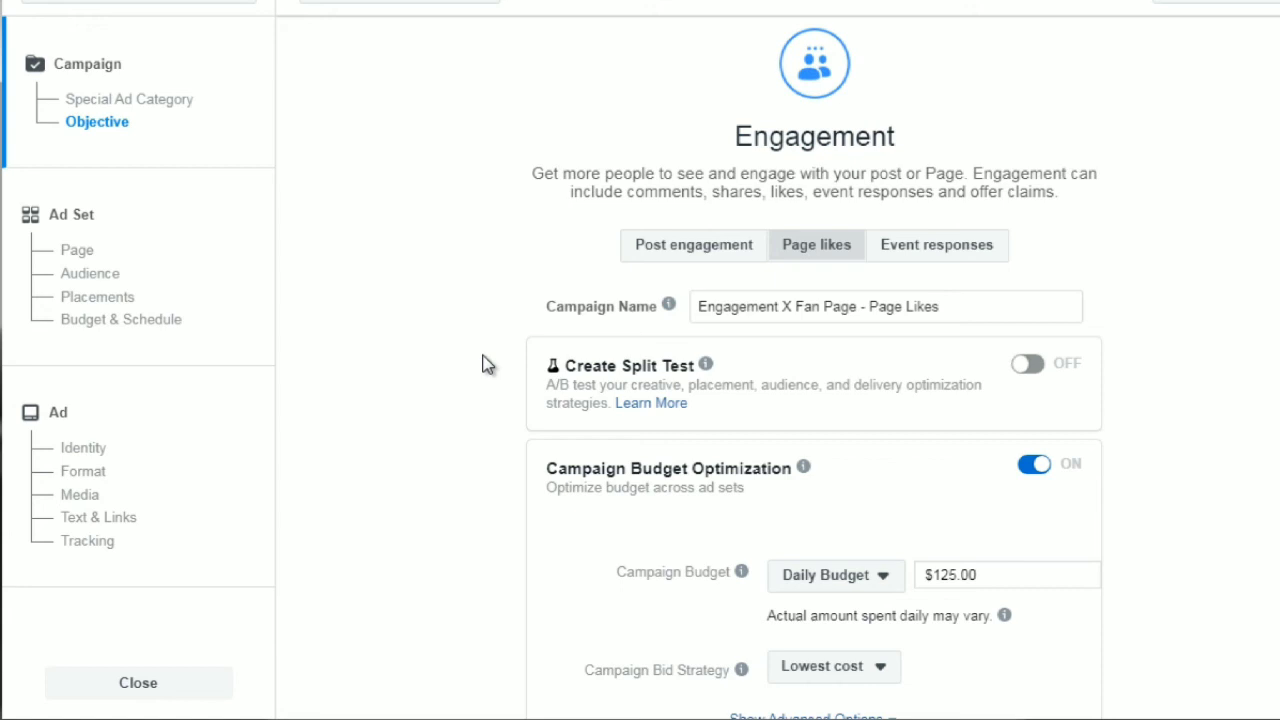
Set the daily campaign budget to $10.00, keep the Lowest cost bid strategy, and continue to the ad set settings
{"action": "scroll", "coordinate": [482, 364], "scroll_direction": "down", "scroll_amount": 2}
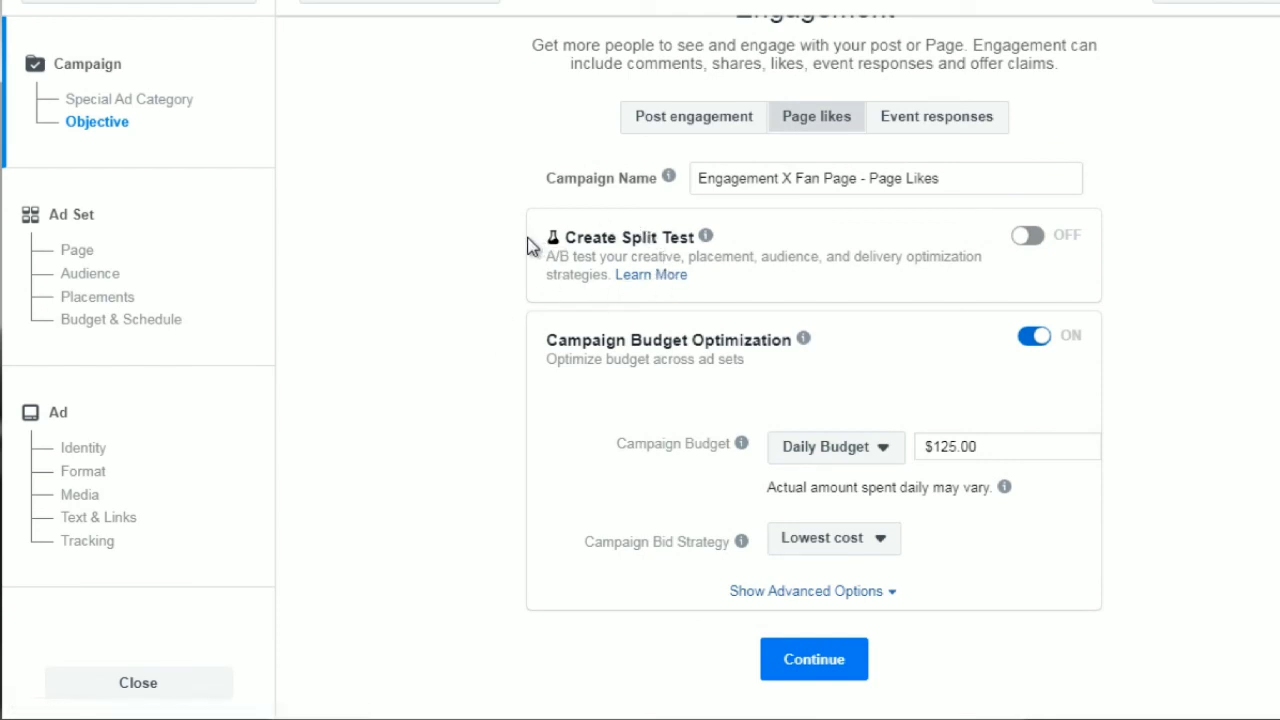
{"action": "mouse_move", "coordinate": [665, 278]}
{"action": "mouse_move", "coordinate": [805, 341]}
{"action": "left_click_drag", "start_coordinate": [1005, 446], "coordinate": [922, 446]}
{"action": "type", "text": "10"}
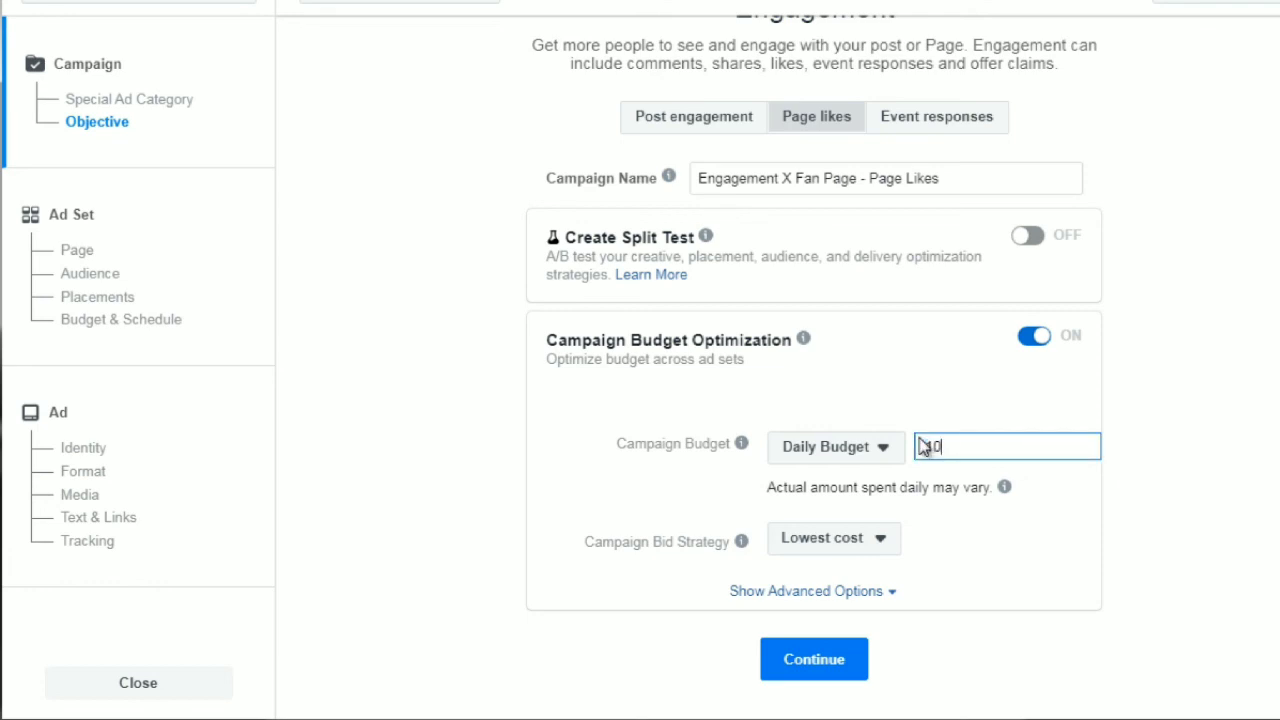
{"action": "left_click", "coordinate": [830, 456]}
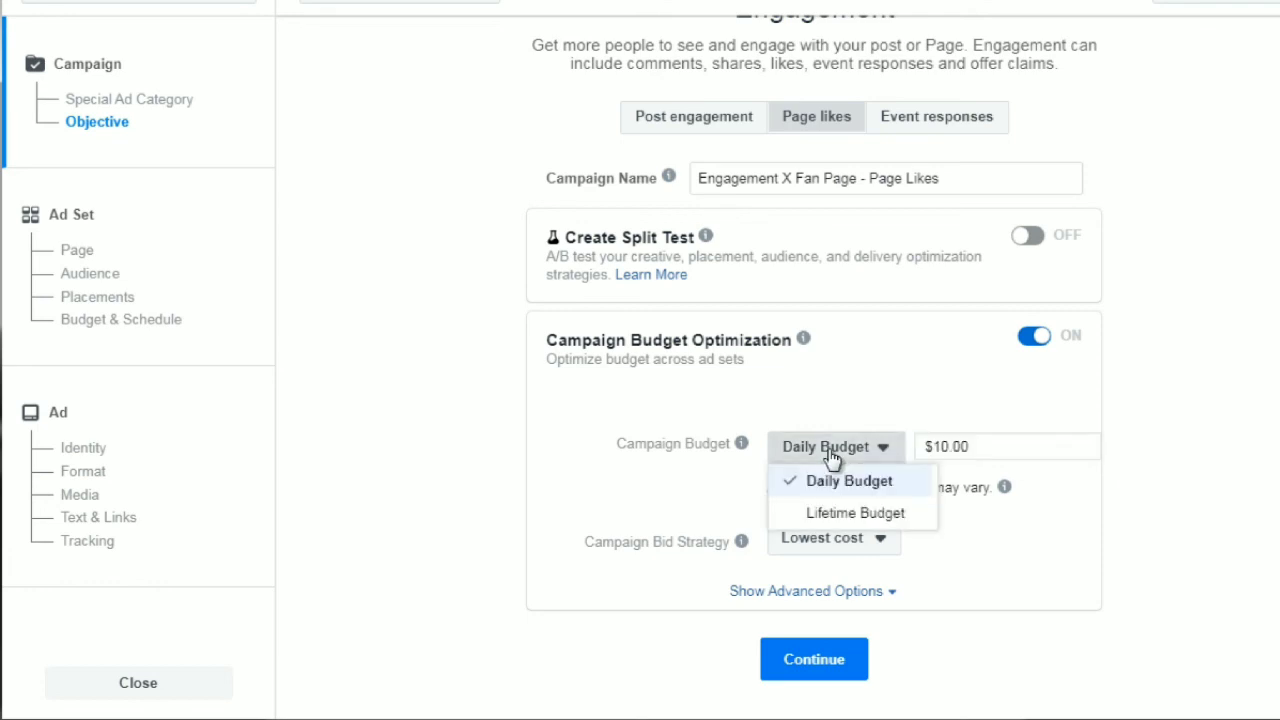
{"action": "left_click", "coordinate": [1188, 541]}
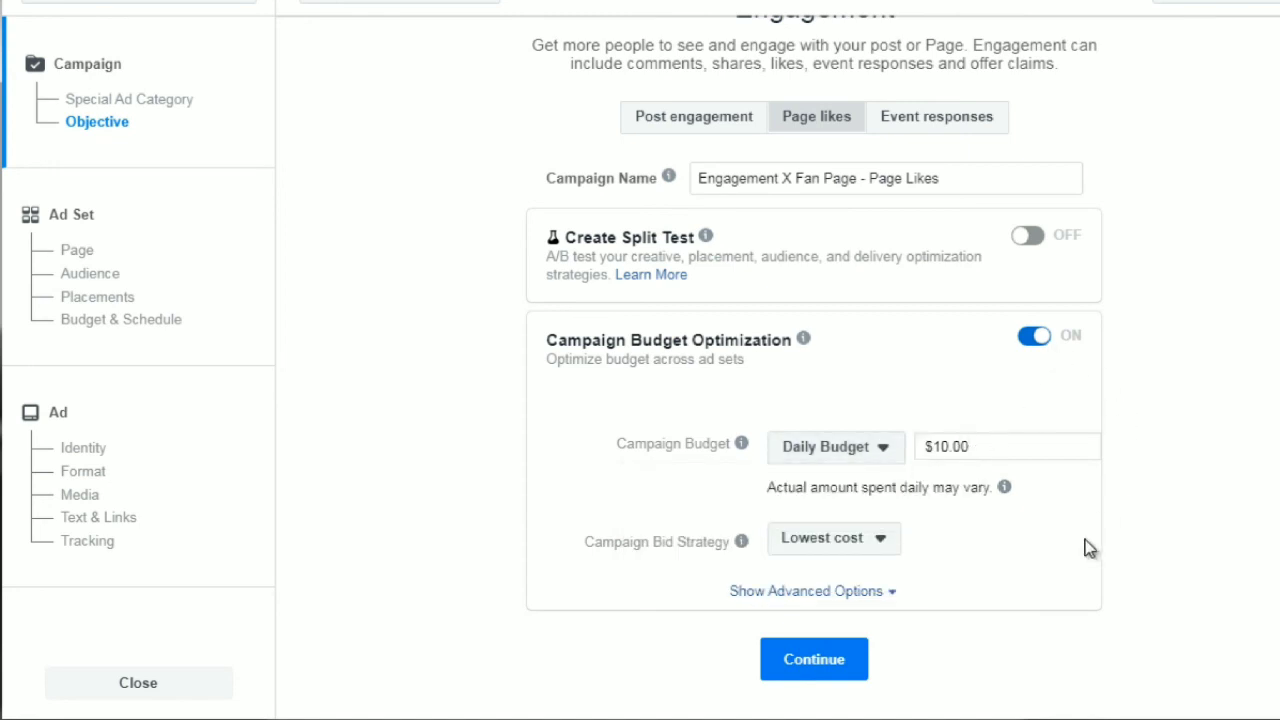
{"action": "left_click", "coordinate": [828, 548]}
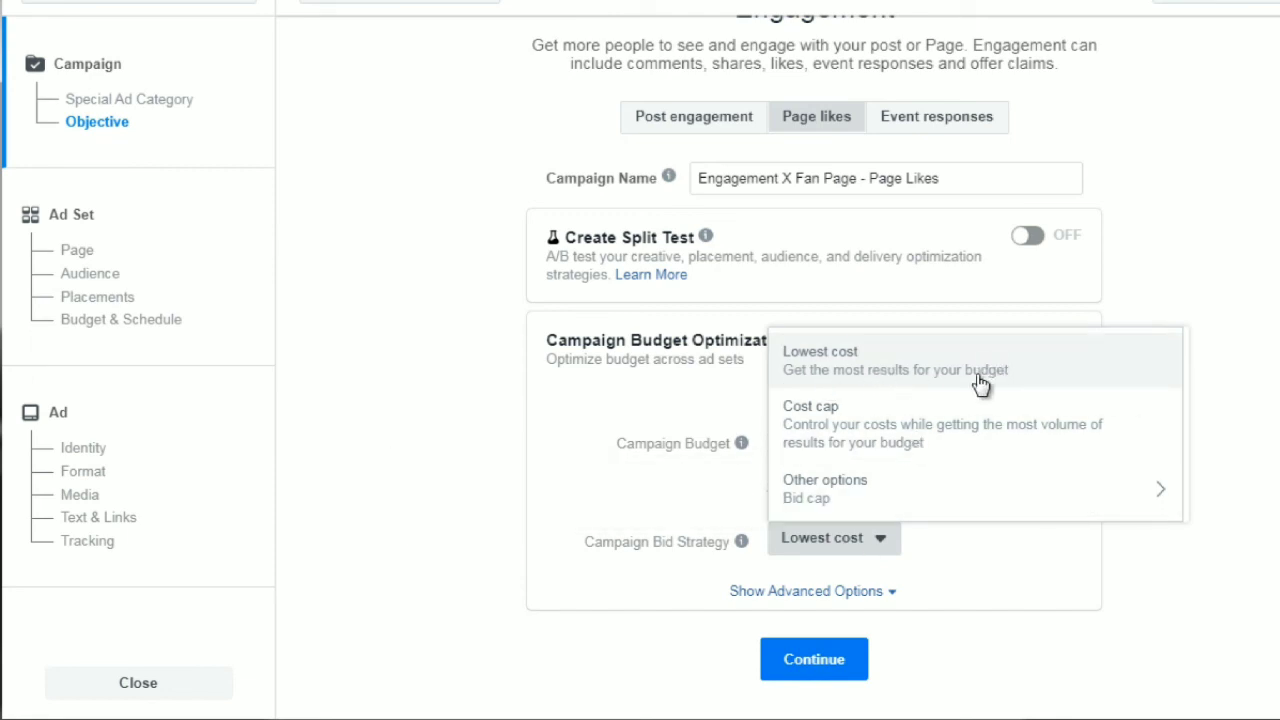
{"action": "left_click", "coordinate": [1223, 451]}
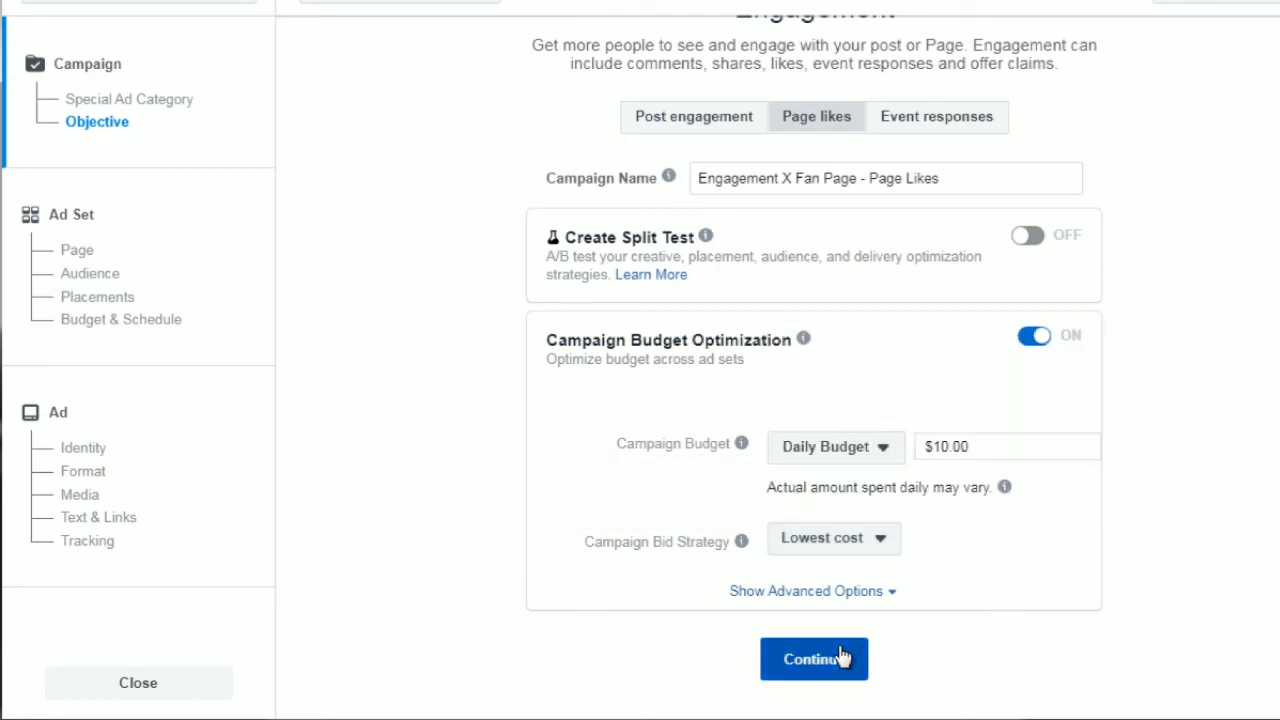
{"action": "left_click", "coordinate": [840, 656]}
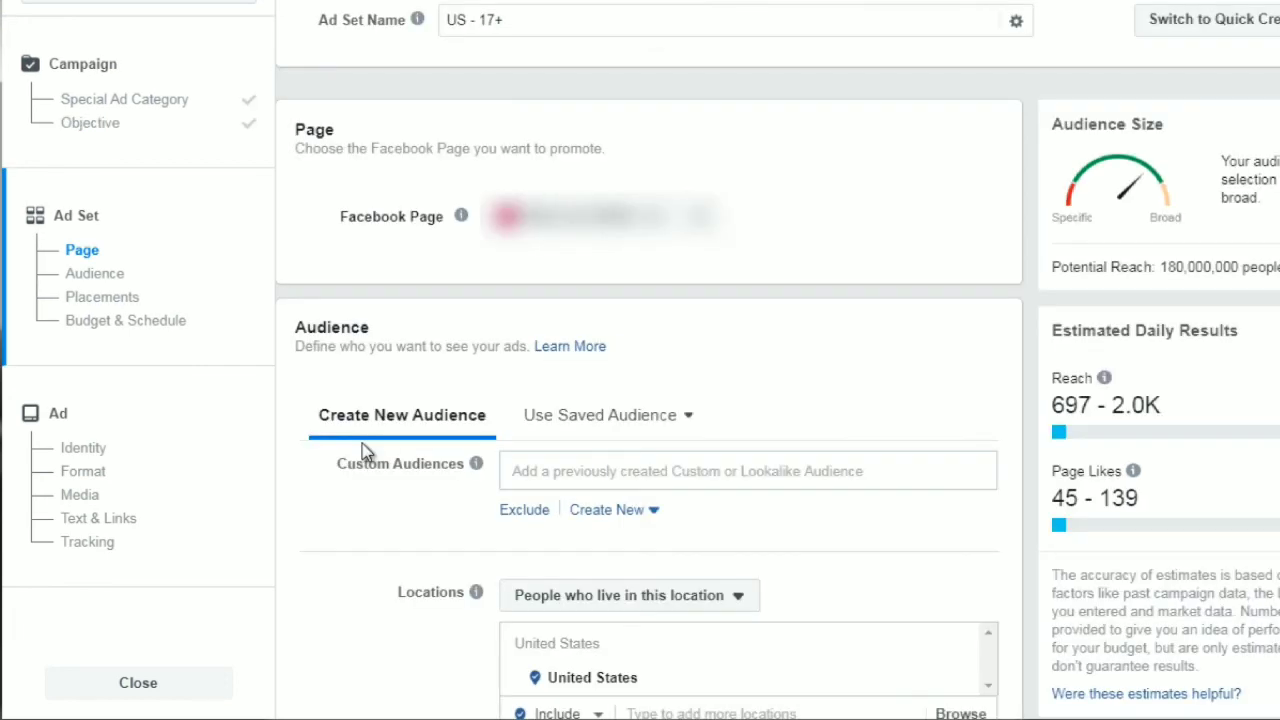